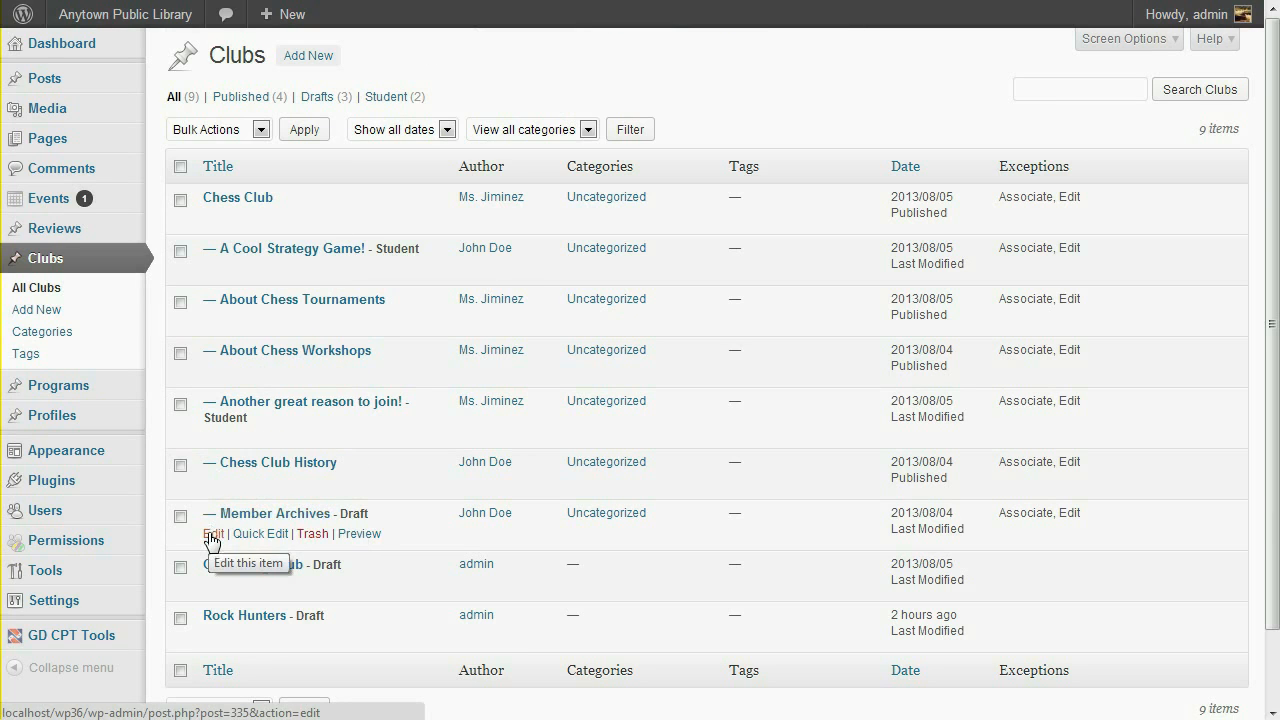
Open the Member Archives draft club for editing and publish it with Private visibility.
{"action": "left_click", "coordinate": [212, 537]}
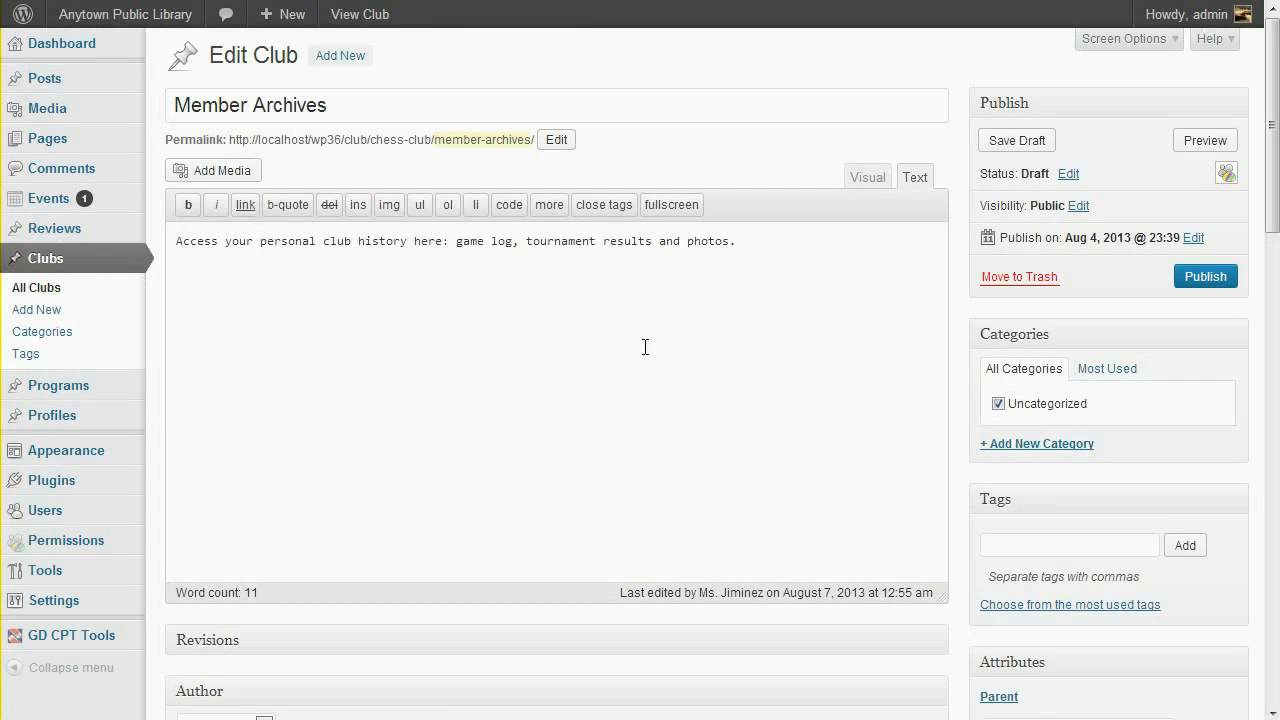
{"action": "left_click", "coordinate": [1078, 206]}
{"action": "left_click", "coordinate": [986, 261]}
{"action": "left_click", "coordinate": [999, 380]}
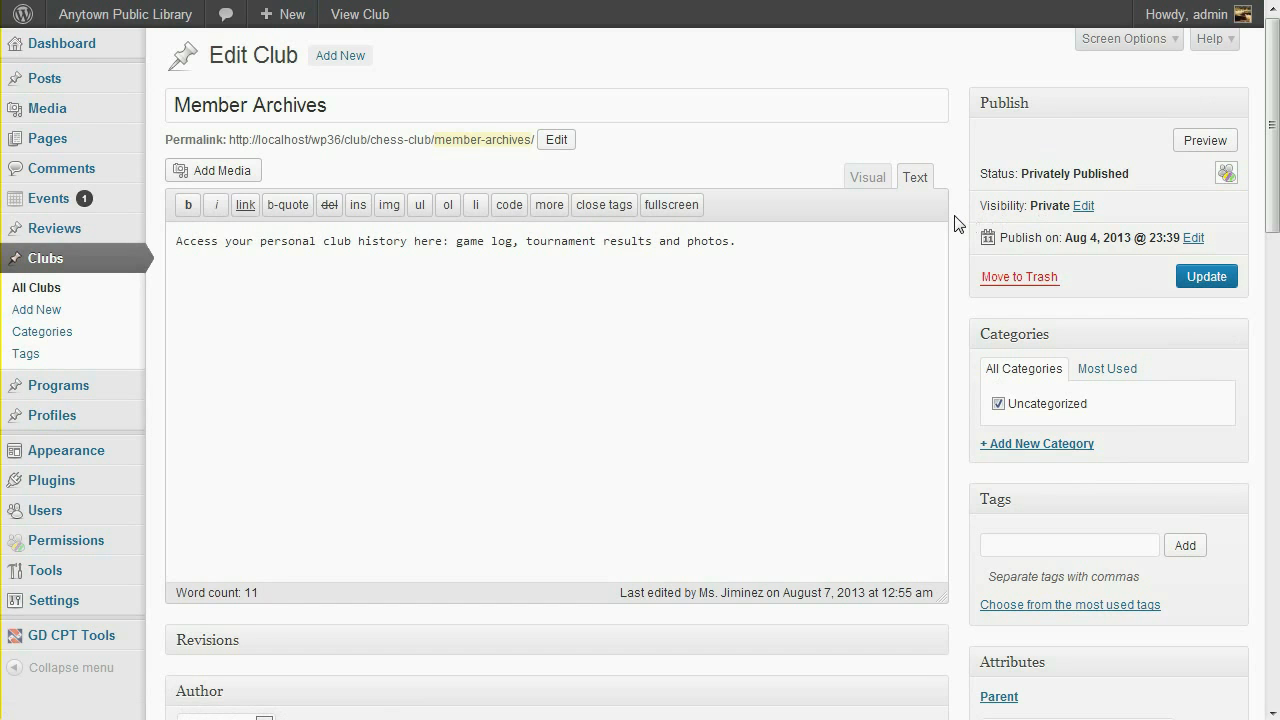
Find groups matching "chess" in the club's Reading Exceptions and add the Chess Club Members group.
{"action": "scroll", "coordinate": [955, 222], "scroll_direction": "down", "scroll_amount": 5}
{"action": "scroll", "coordinate": [955, 222], "scroll_direction": "down", "scroll_amount": 1}
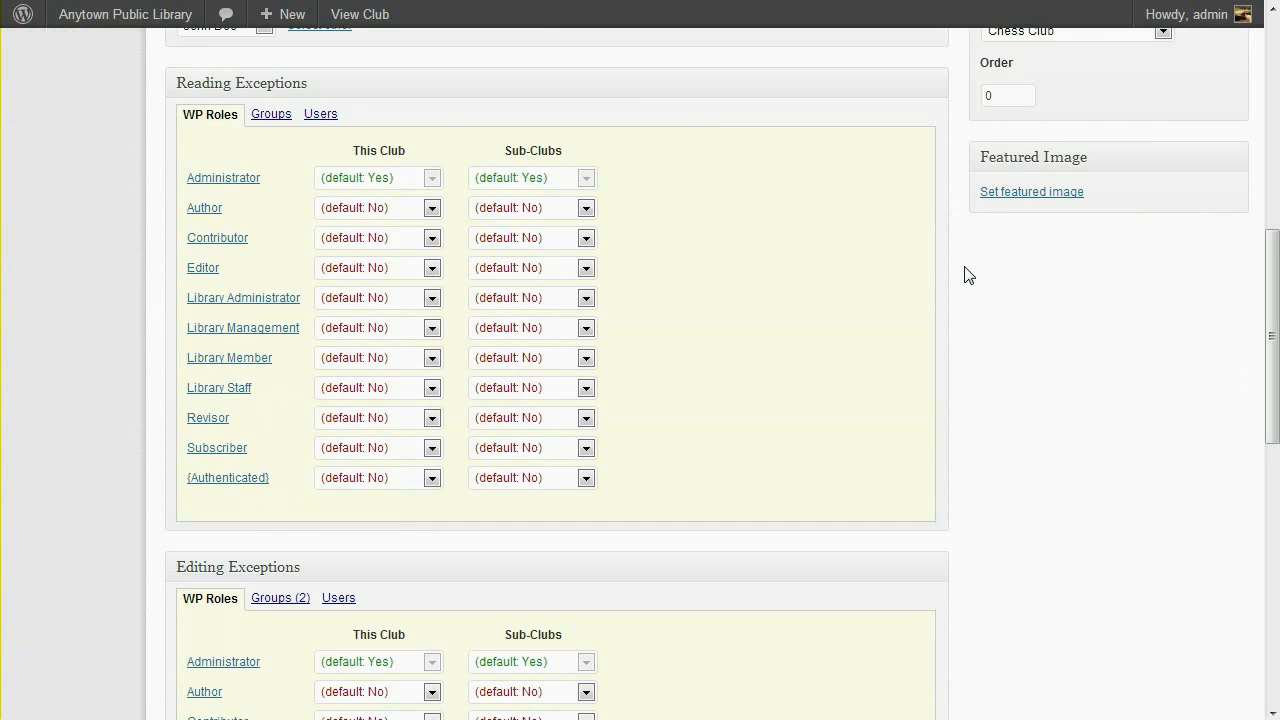
{"action": "left_click", "coordinate": [431, 210]}
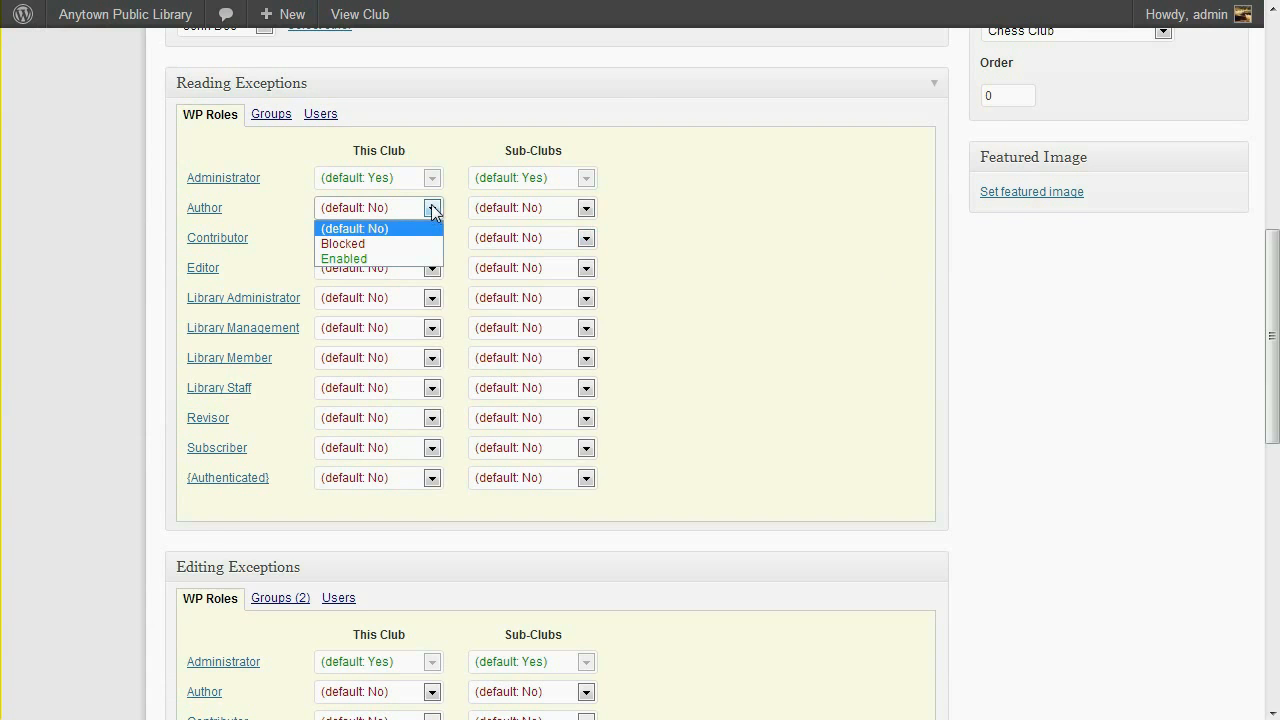
{"action": "left_click", "coordinate": [288, 149]}
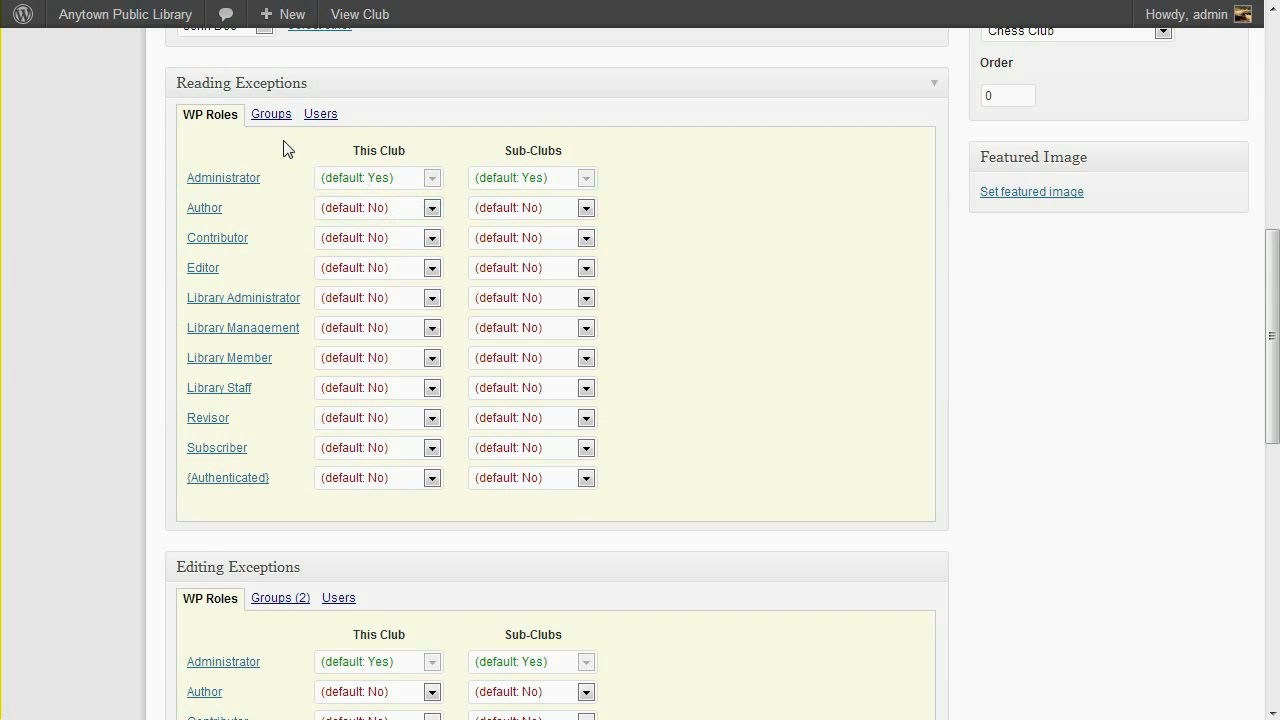
{"action": "left_click", "coordinate": [277, 117]}
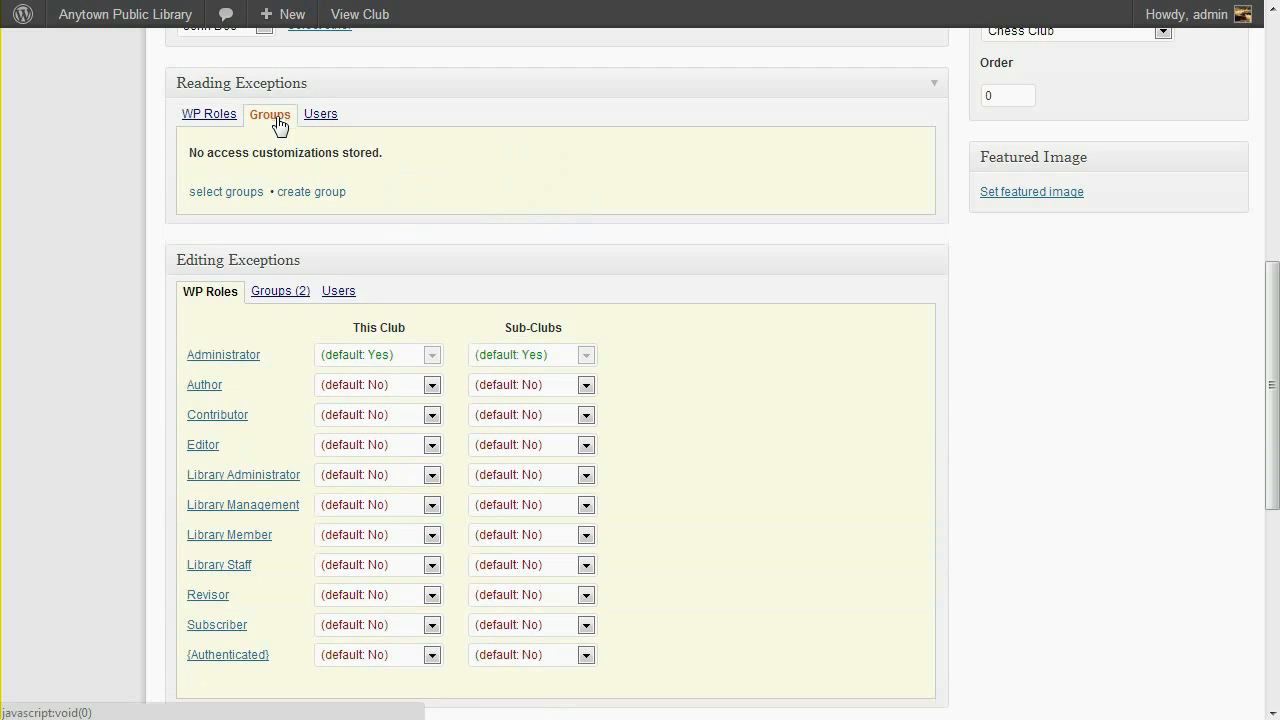
{"action": "left_click", "coordinate": [238, 192]}
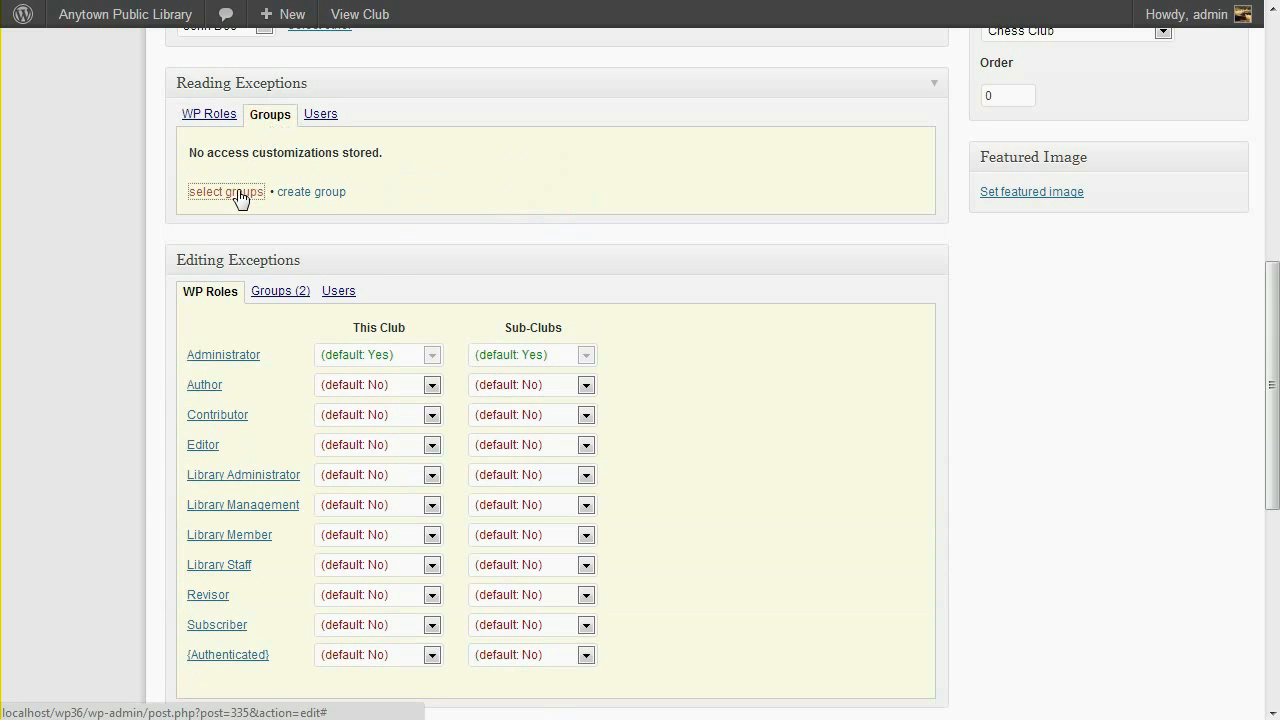
{"action": "type", "text": "chess"}
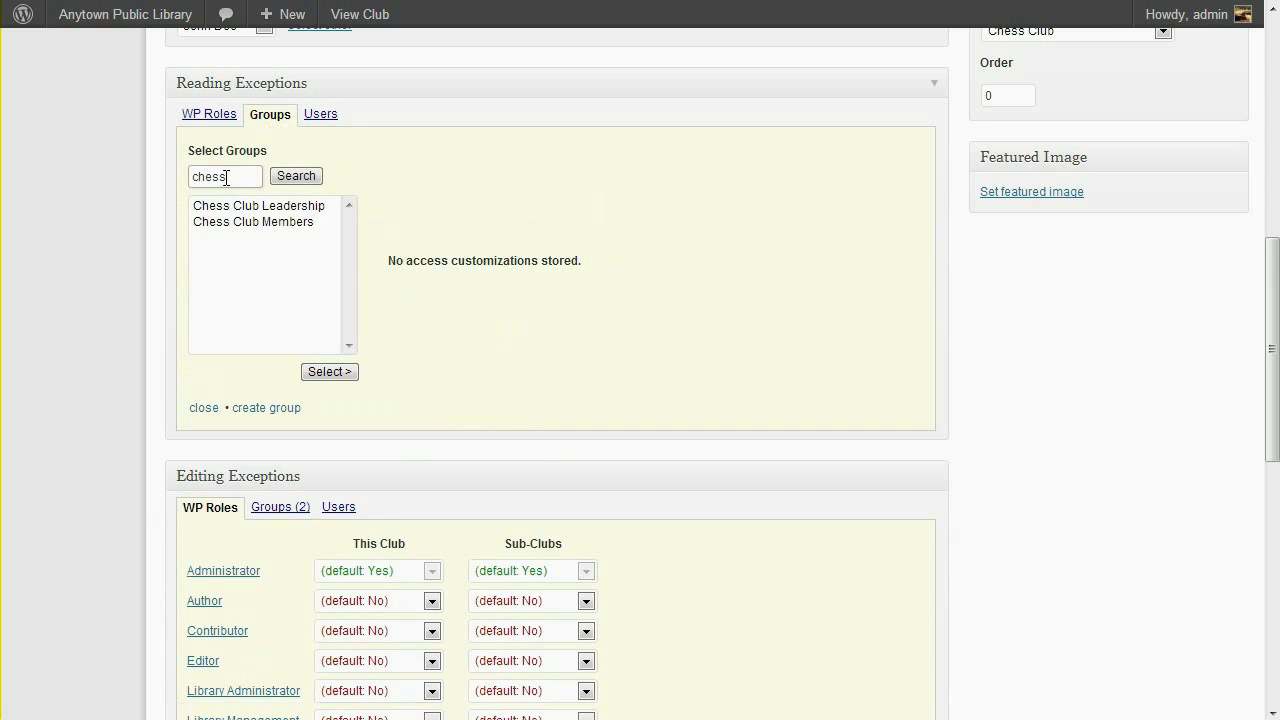
{"action": "left_click", "coordinate": [266, 228]}
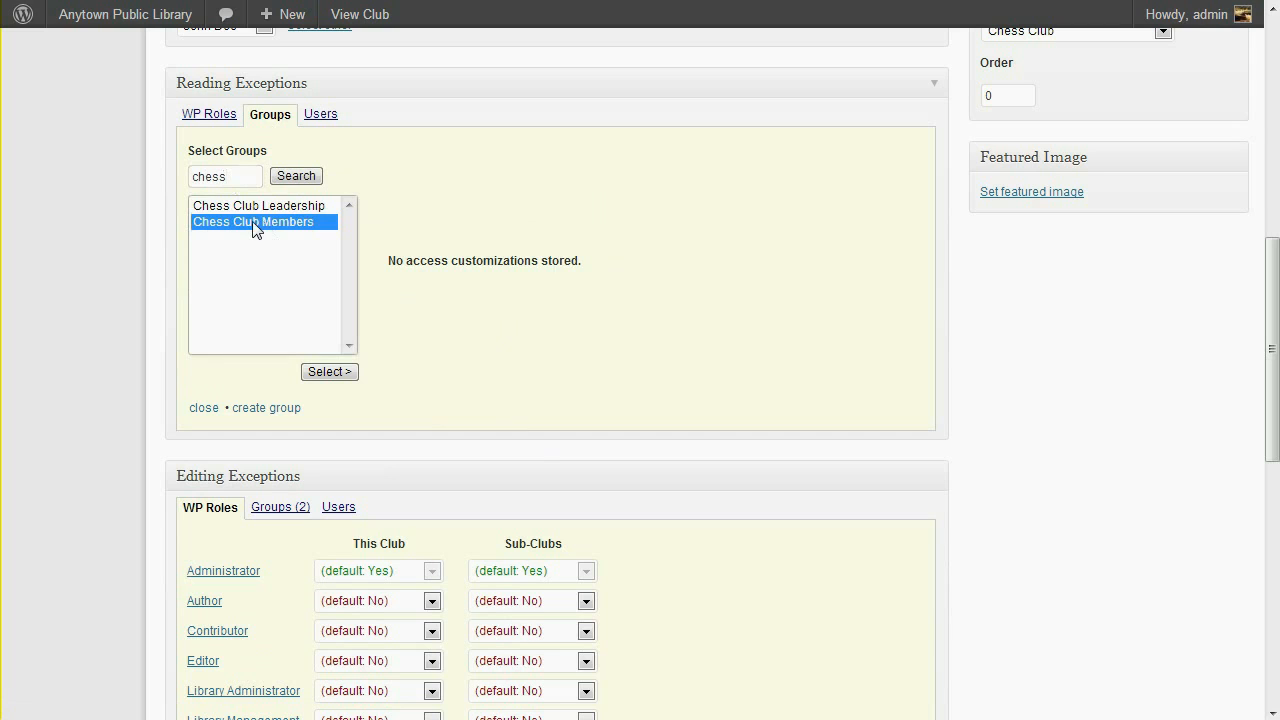
{"action": "left_click", "coordinate": [325, 373]}
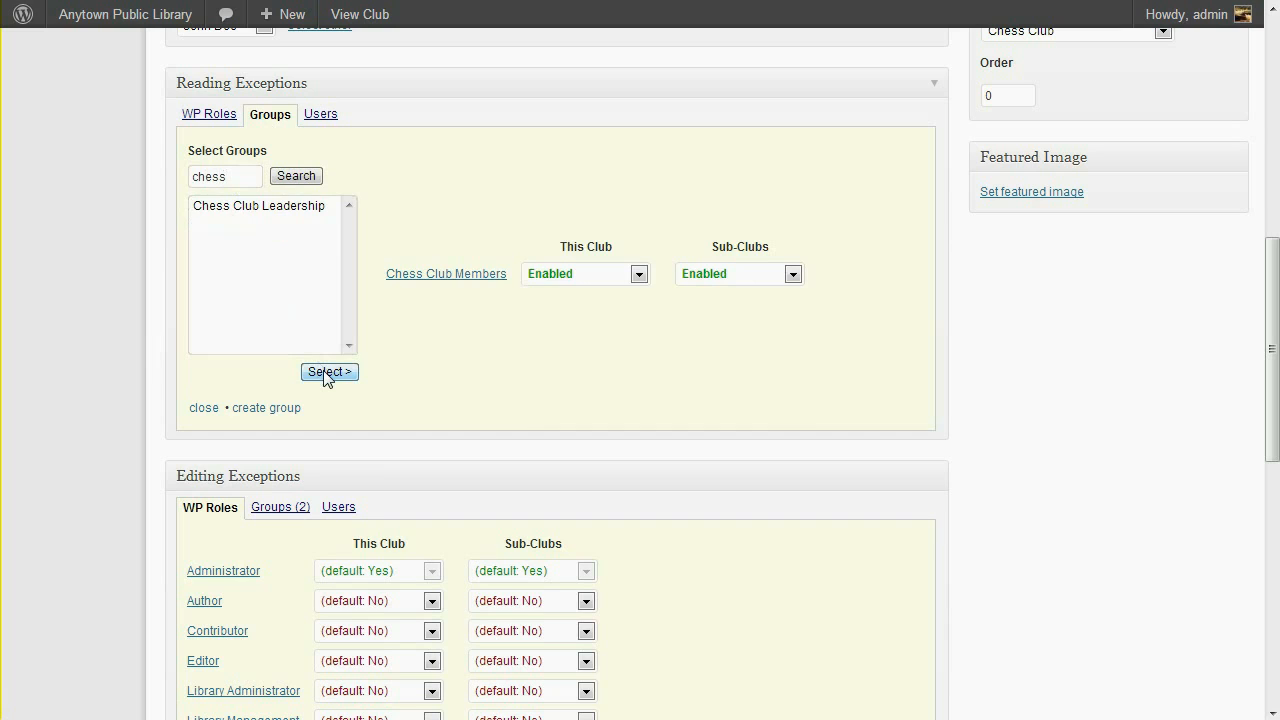
Keep reading access for Chess Club Members Enabled for both This Club and Sub-Clubs, and update the club.
{"action": "left_click", "coordinate": [638, 274]}
{"action": "left_click", "coordinate": [668, 306]}
{"action": "left_click", "coordinate": [792, 275]}
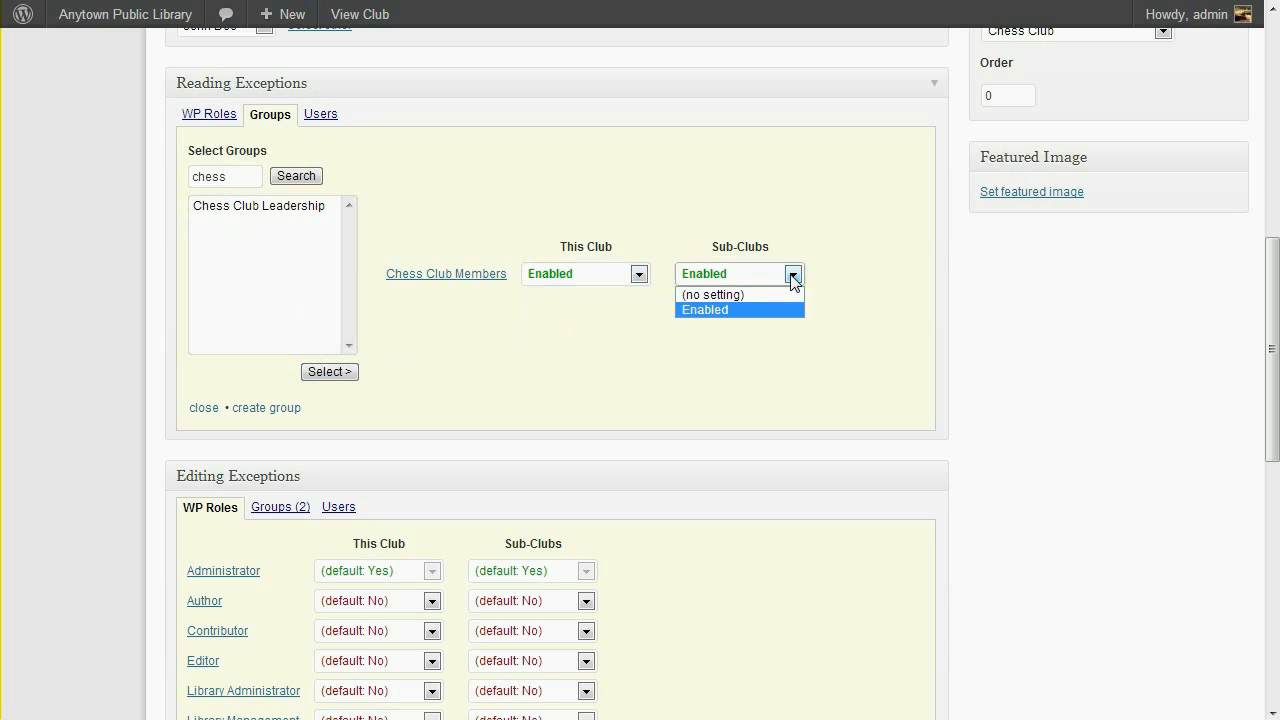
{"action": "left_click", "coordinate": [784, 309]}
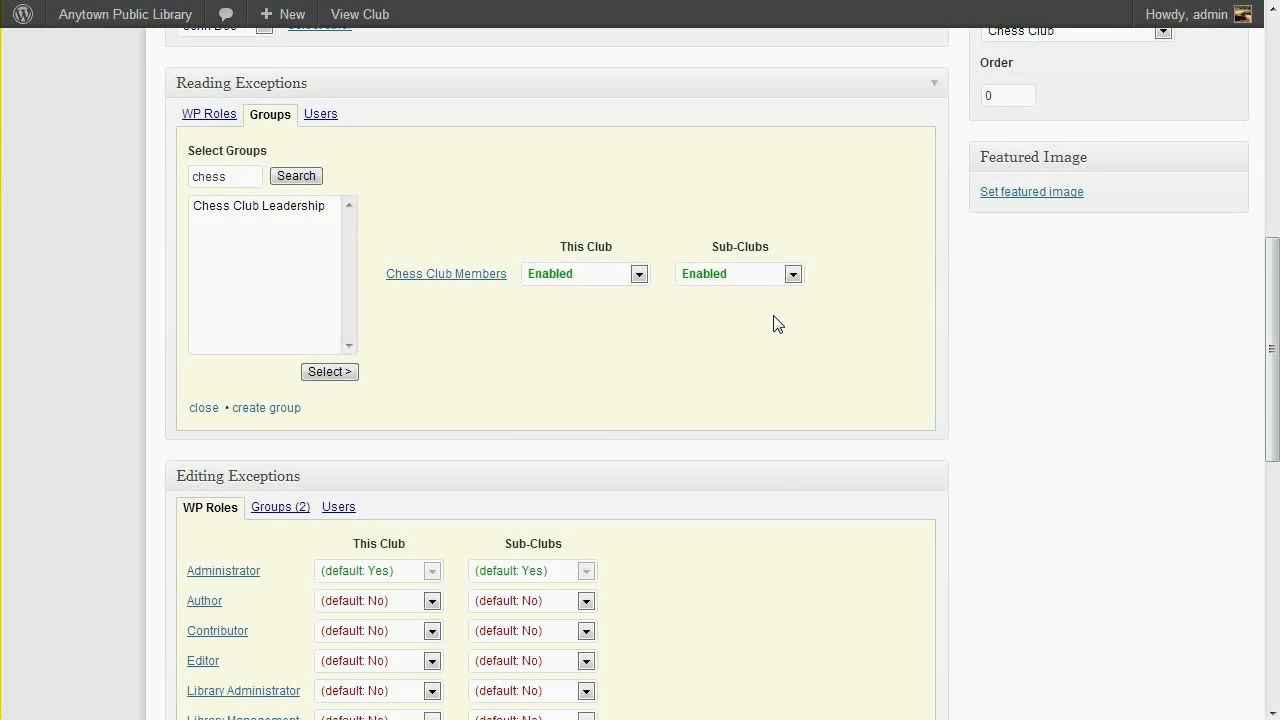
{"action": "scroll", "coordinate": [777, 323], "scroll_direction": "up", "scroll_amount": 8}
{"action": "left_click", "coordinate": [1206, 277]}
Open the Chess Club Members permission group from the saved group Reading Exceptions in a new browser tab.
{"action": "scroll", "coordinate": [1210, 285], "scroll_direction": "down", "scroll_amount": 6}
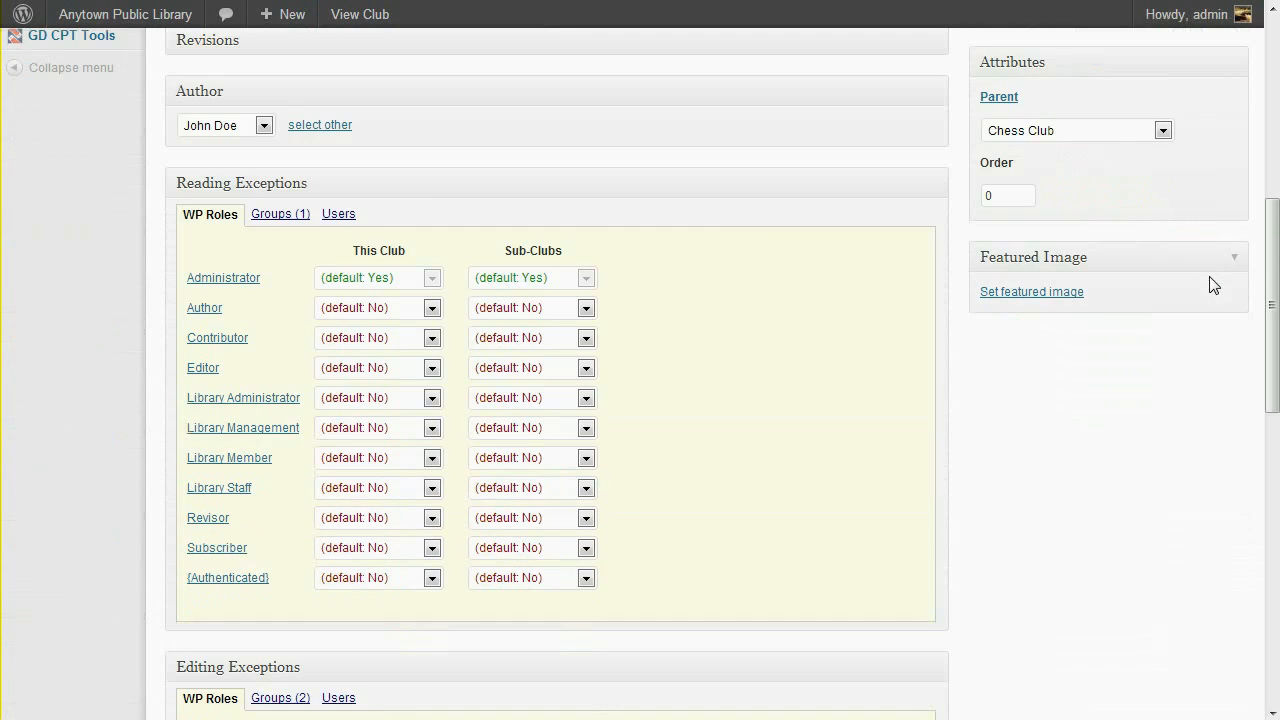
{"action": "left_click", "coordinate": [285, 215]}
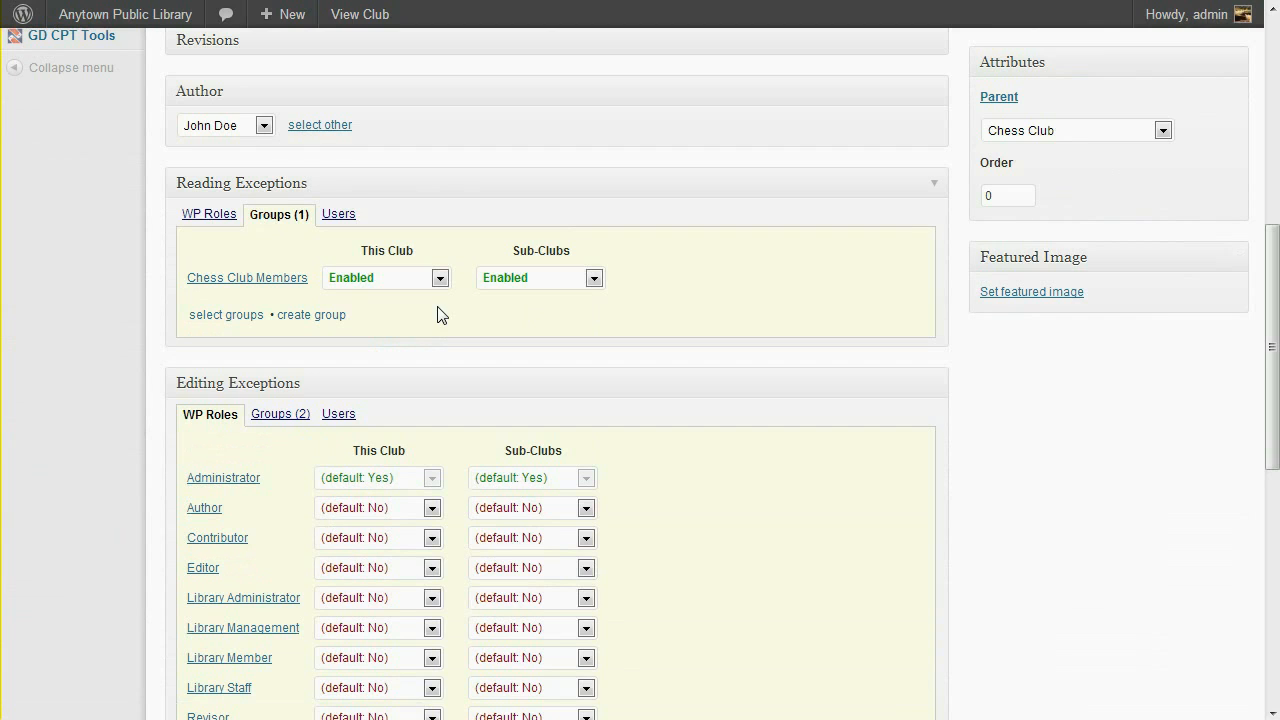
{"action": "right_click", "coordinate": [280, 286]}
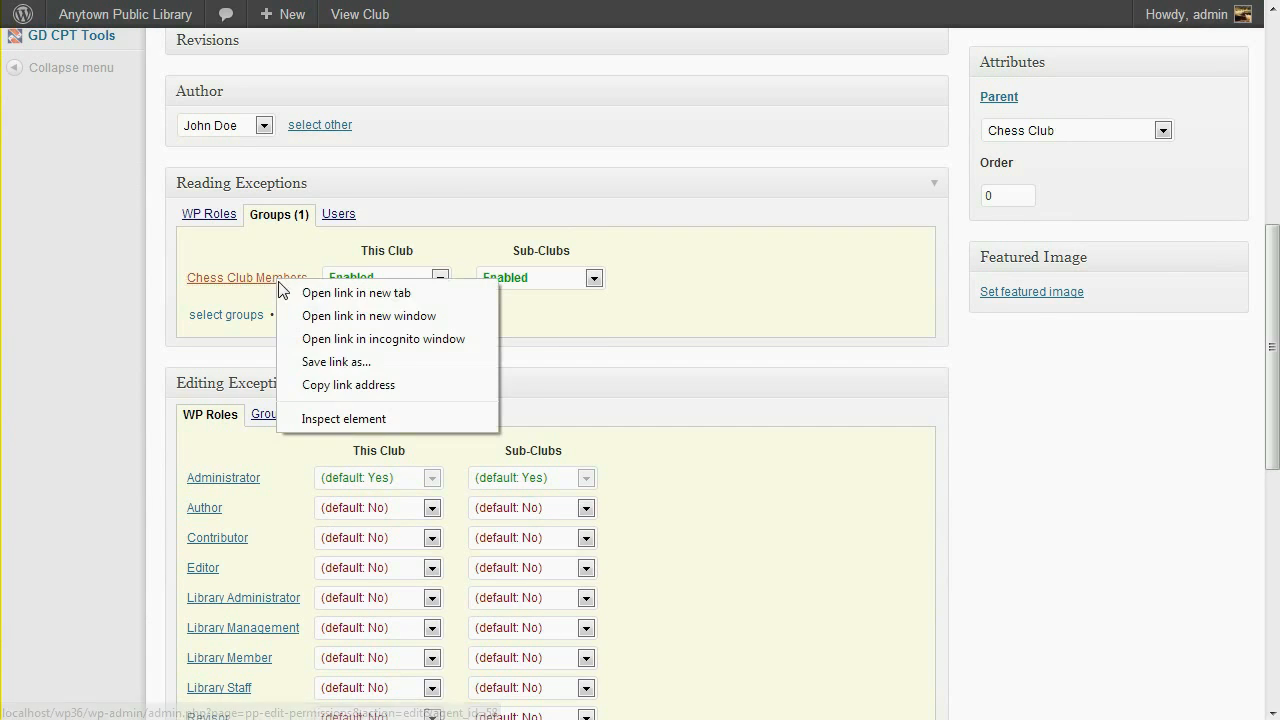
{"action": "left_click", "coordinate": [326, 292]}
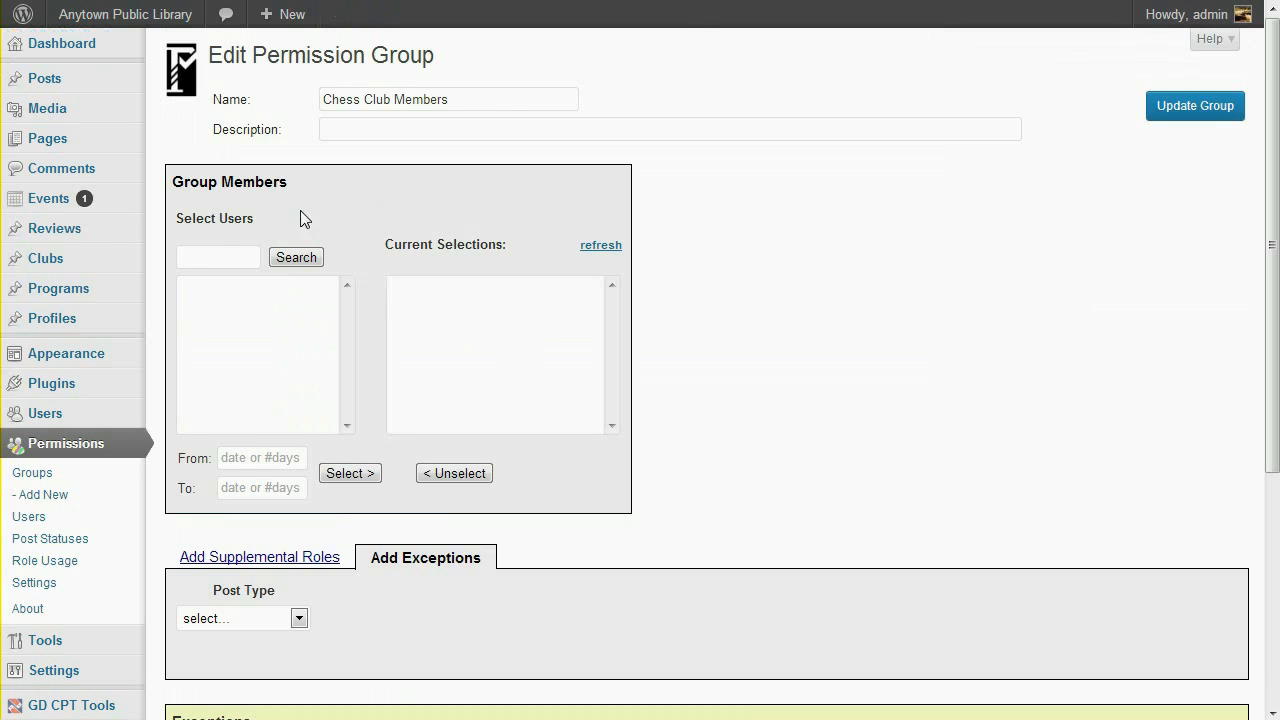
Search the users for "w", make the first match the only selected member, and update the group.
{"action": "left_click", "coordinate": [236, 256]}
{"action": "type", "text": "w"}
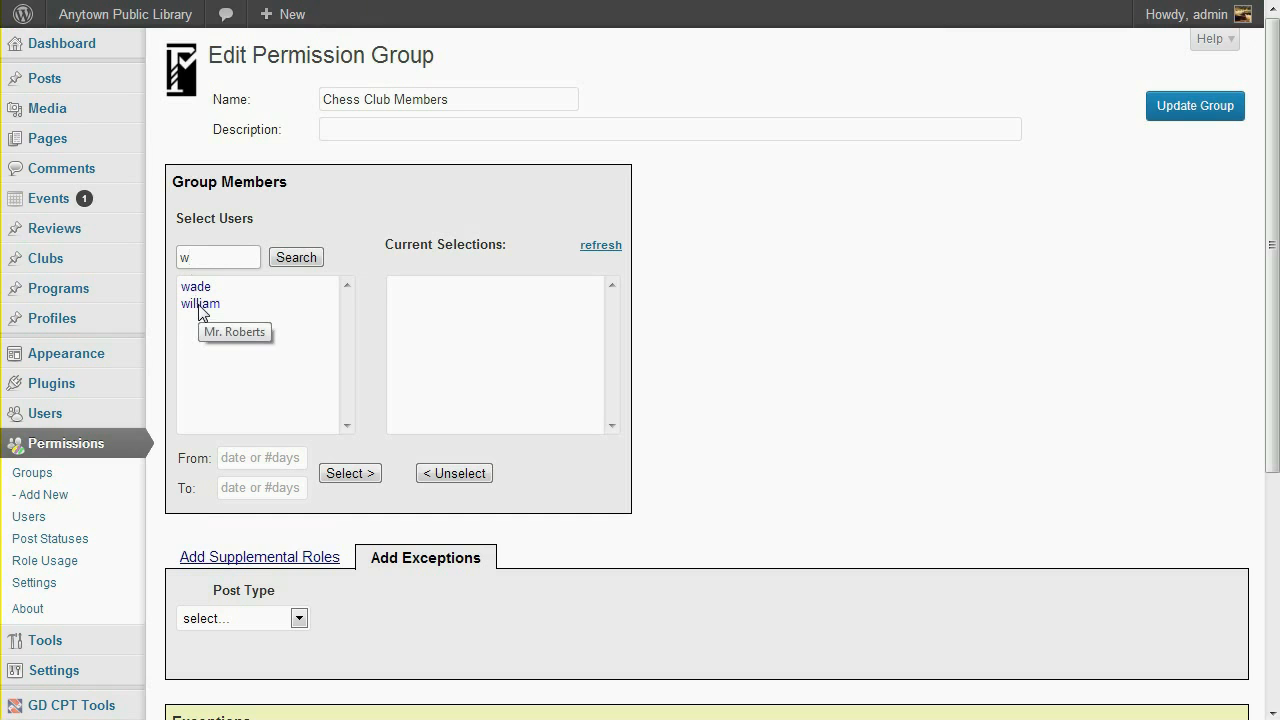
{"action": "double_click", "coordinate": [199, 304]}
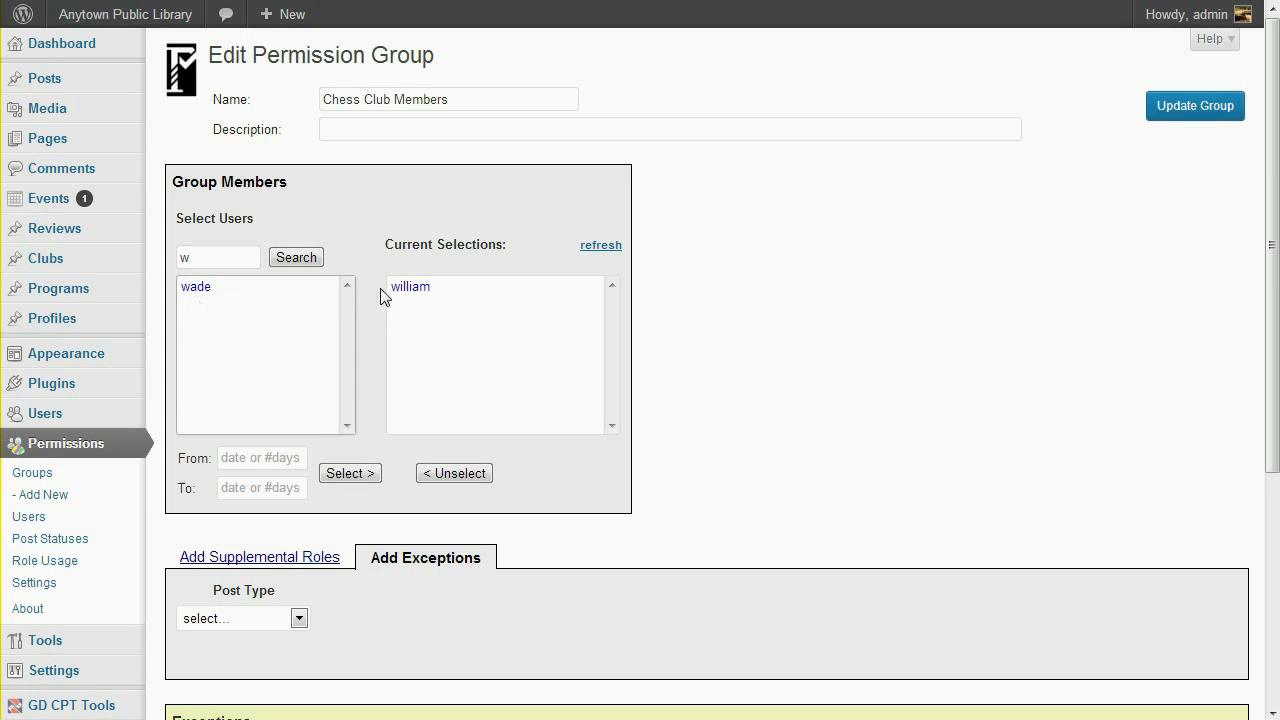
{"action": "double_click", "coordinate": [408, 287]}
{"action": "double_click", "coordinate": [205, 290]}
{"action": "left_click", "coordinate": [1185, 108]}
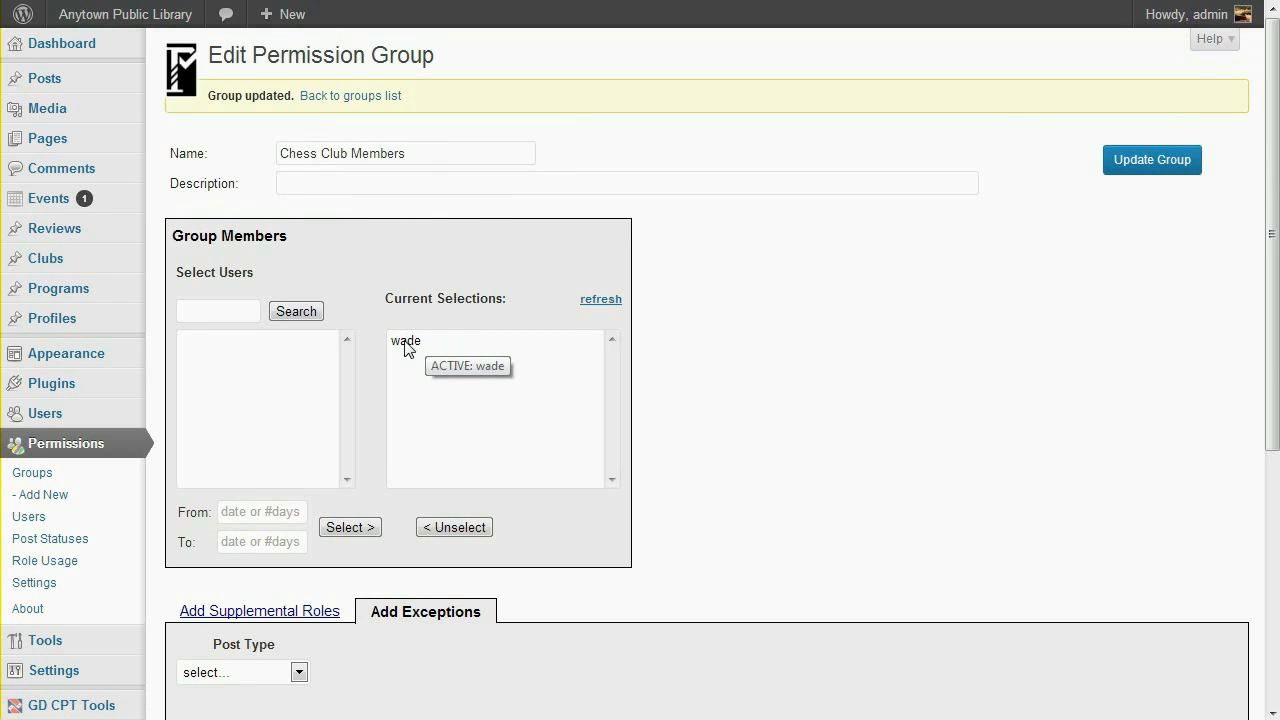
List all users and add the seventh and ninth to the group selections with membership starting 2013/11/22.
{"action": "scroll", "coordinate": [405, 347], "scroll_direction": "down", "scroll_amount": 3}
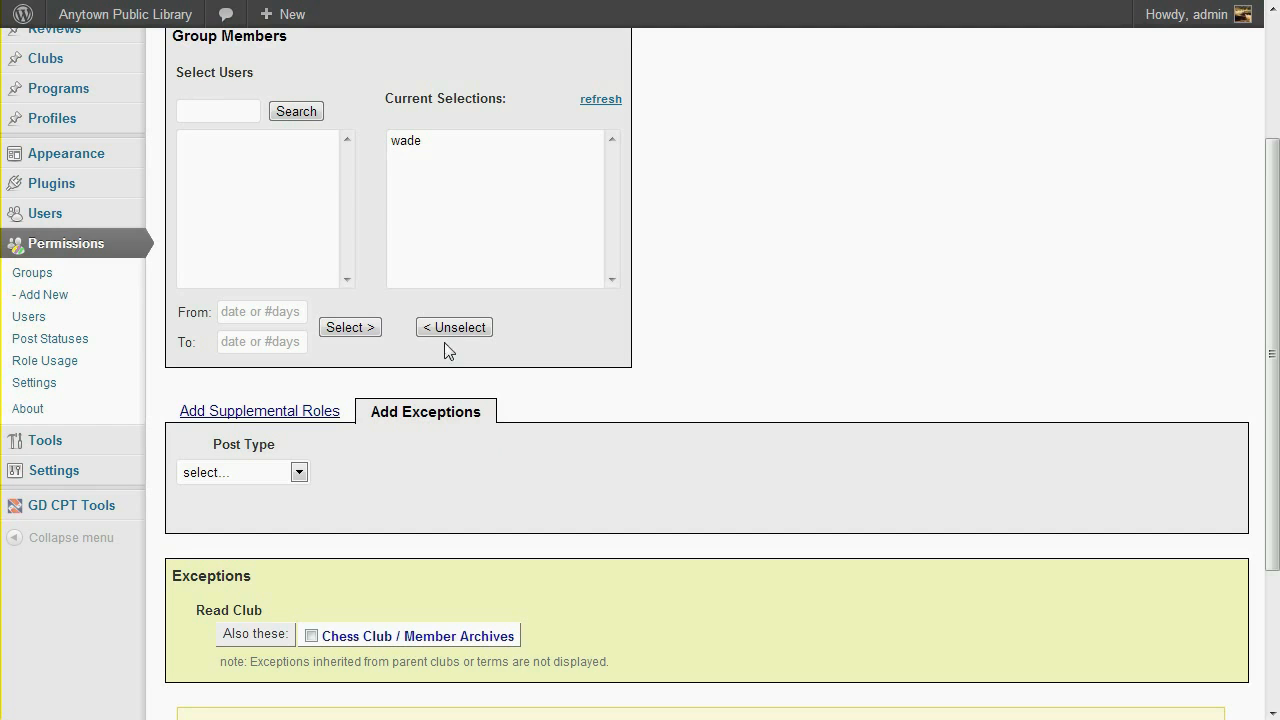
{"action": "left_click", "coordinate": [295, 112]}
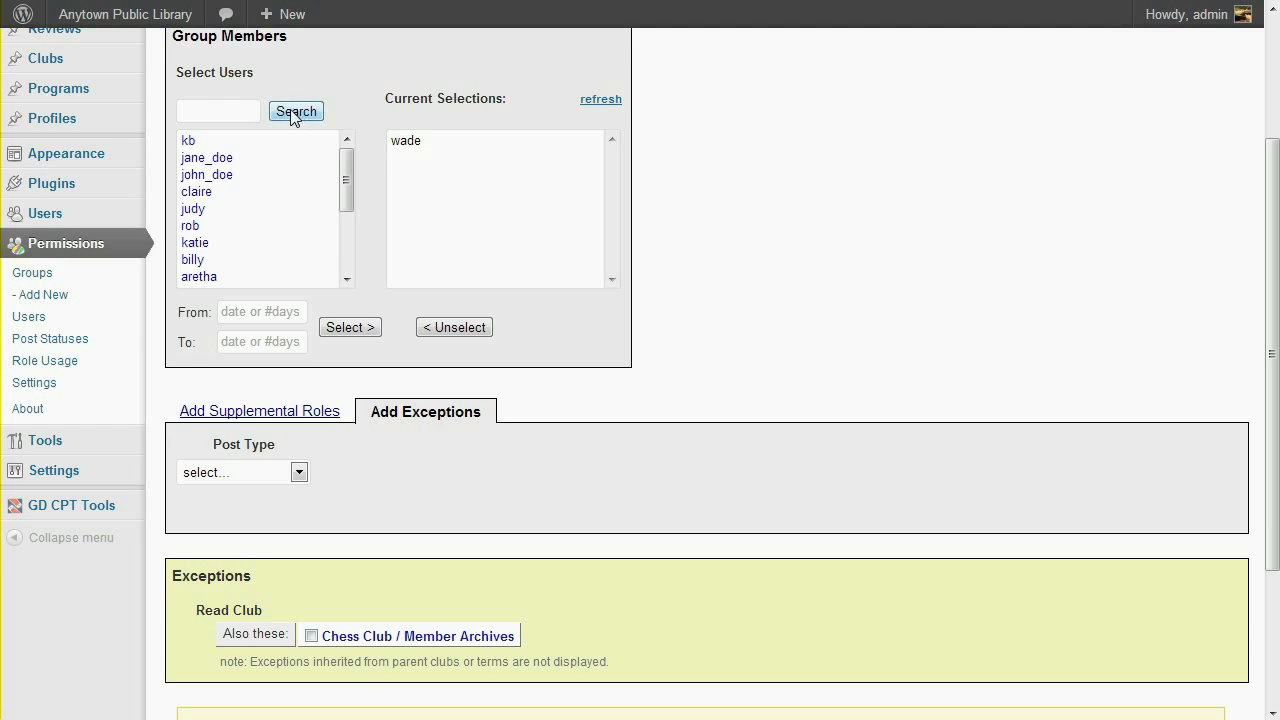
{"action": "left_click", "coordinate": [274, 310]}
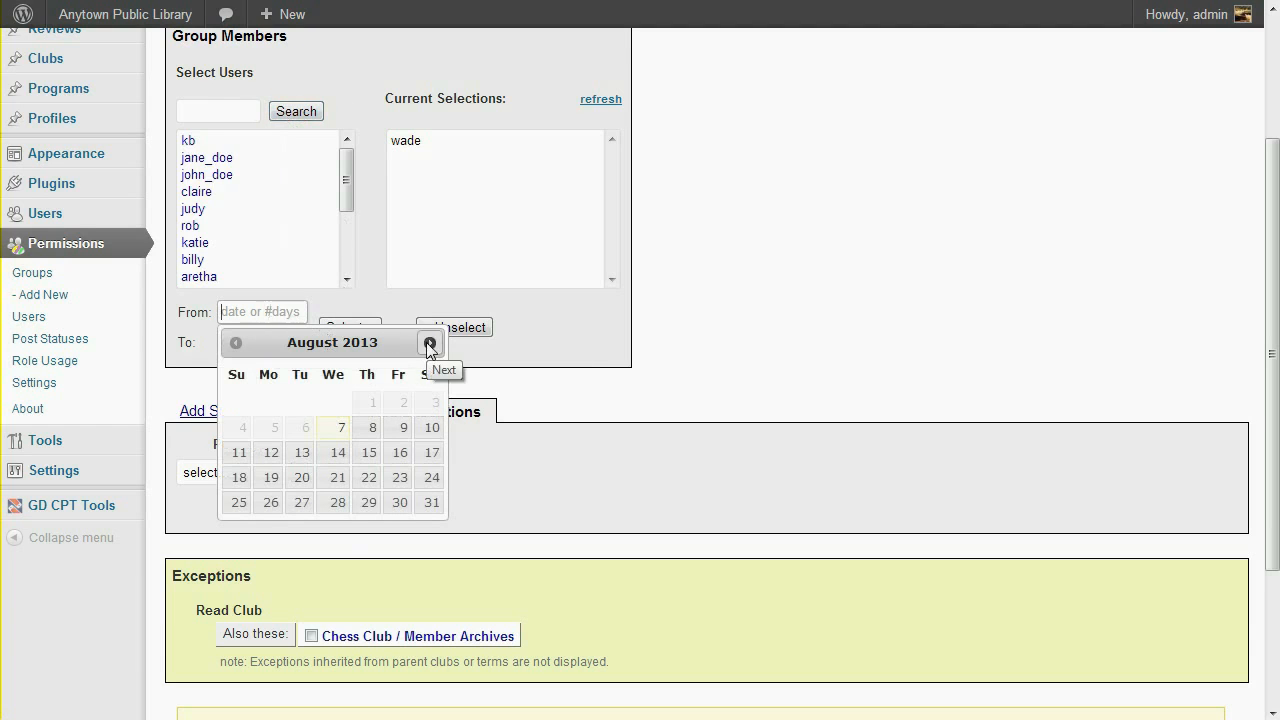
{"action": "left_click", "coordinate": [430, 343]}
{"action": "left_click", "coordinate": [430, 343]}
{"action": "left_click", "coordinate": [430, 343]}
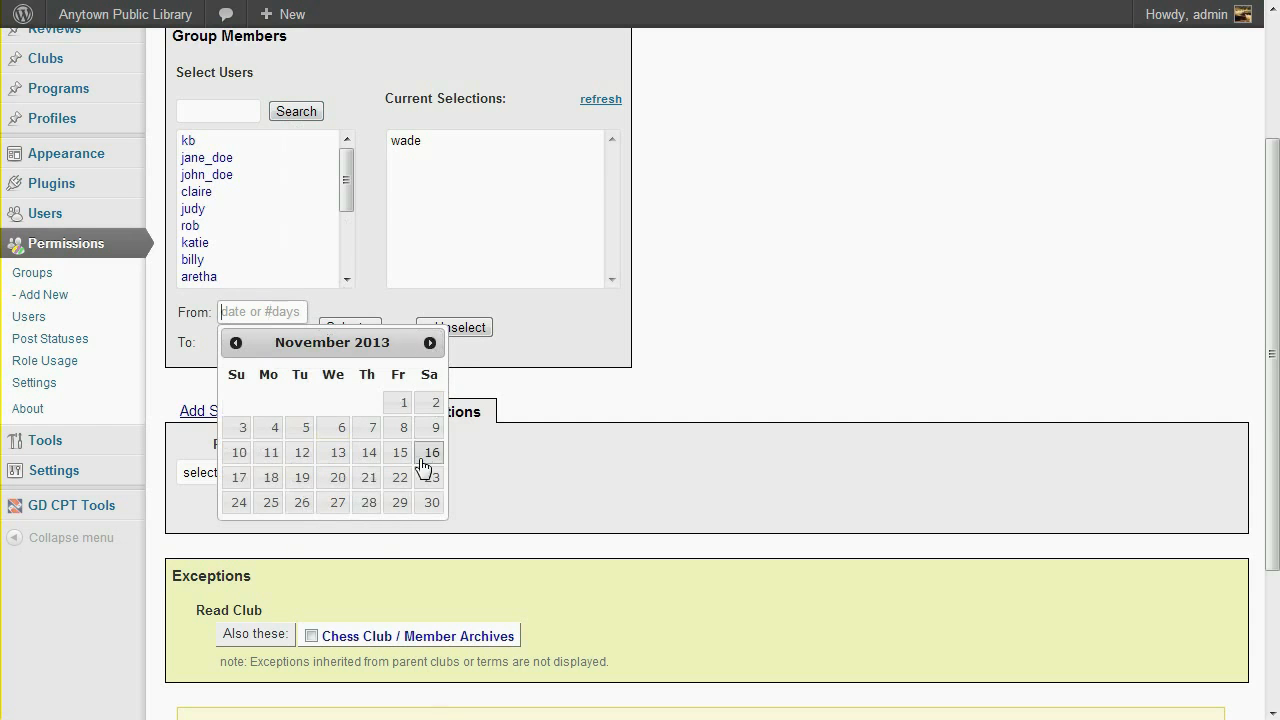
{"action": "left_click", "coordinate": [402, 482]}
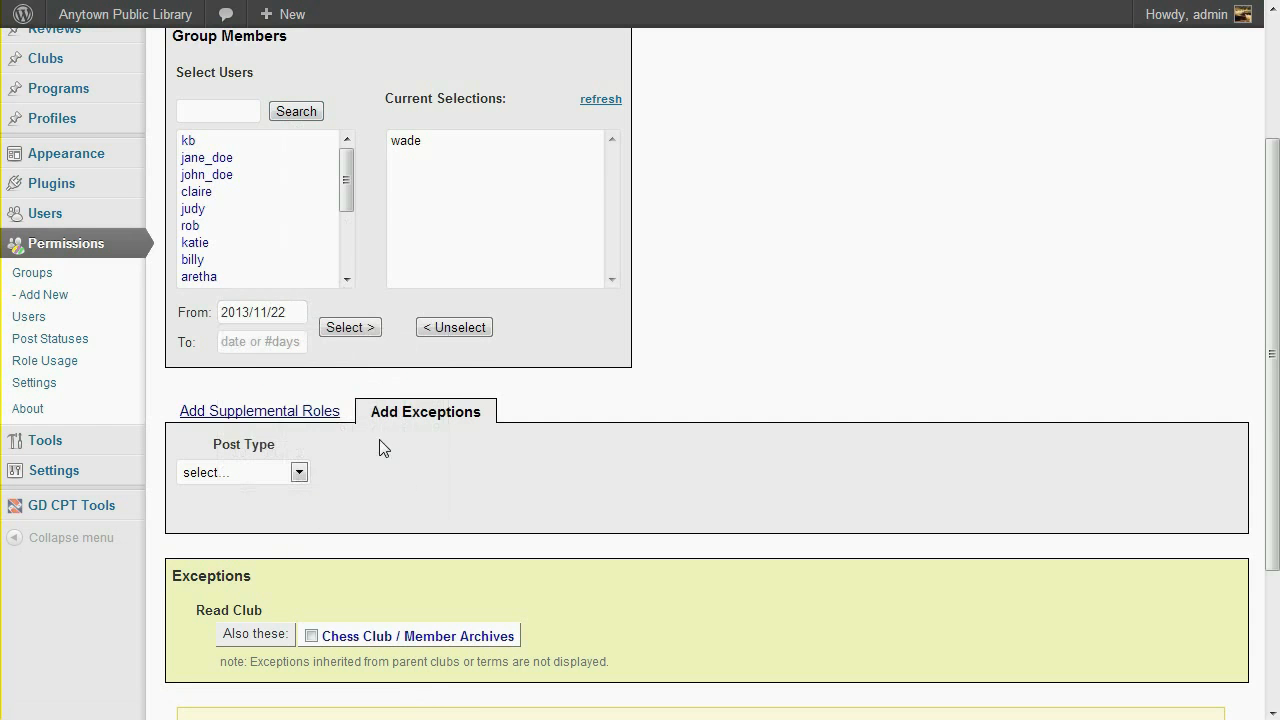
{"action": "double_click", "coordinate": [197, 243]}
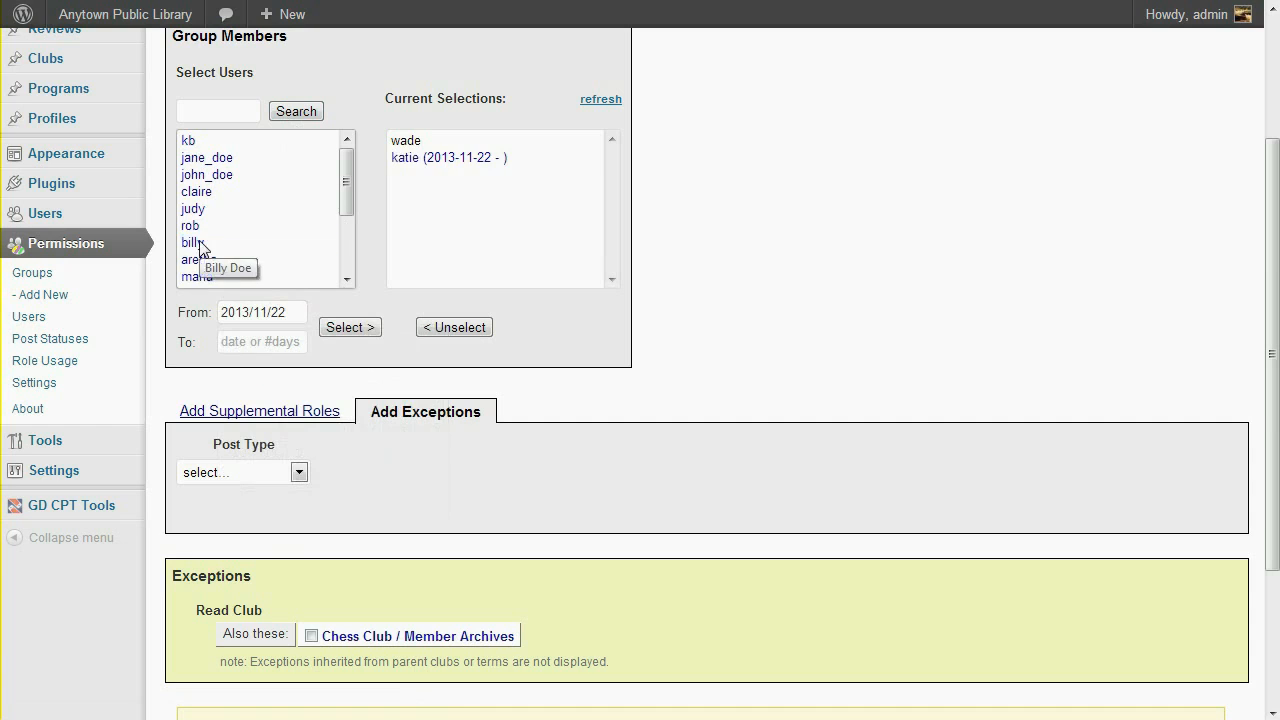
{"action": "left_click", "coordinate": [203, 263]}
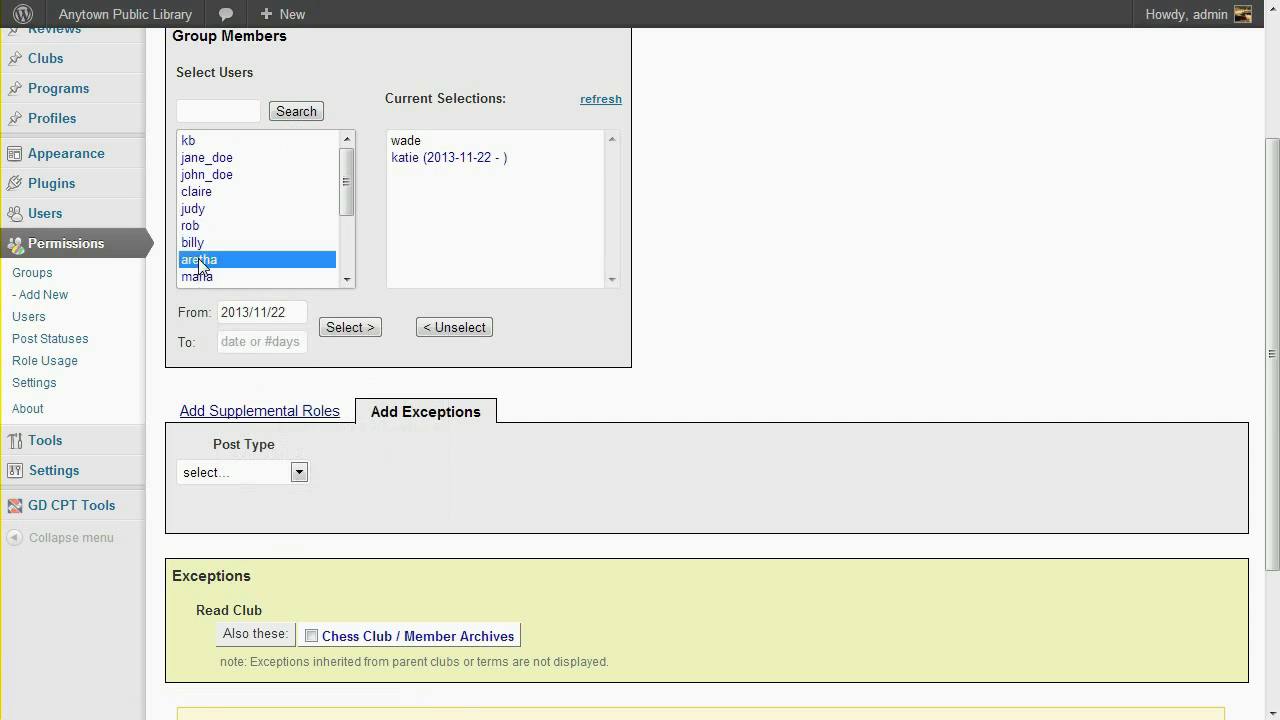
{"action": "double_click", "coordinate": [200, 262]}
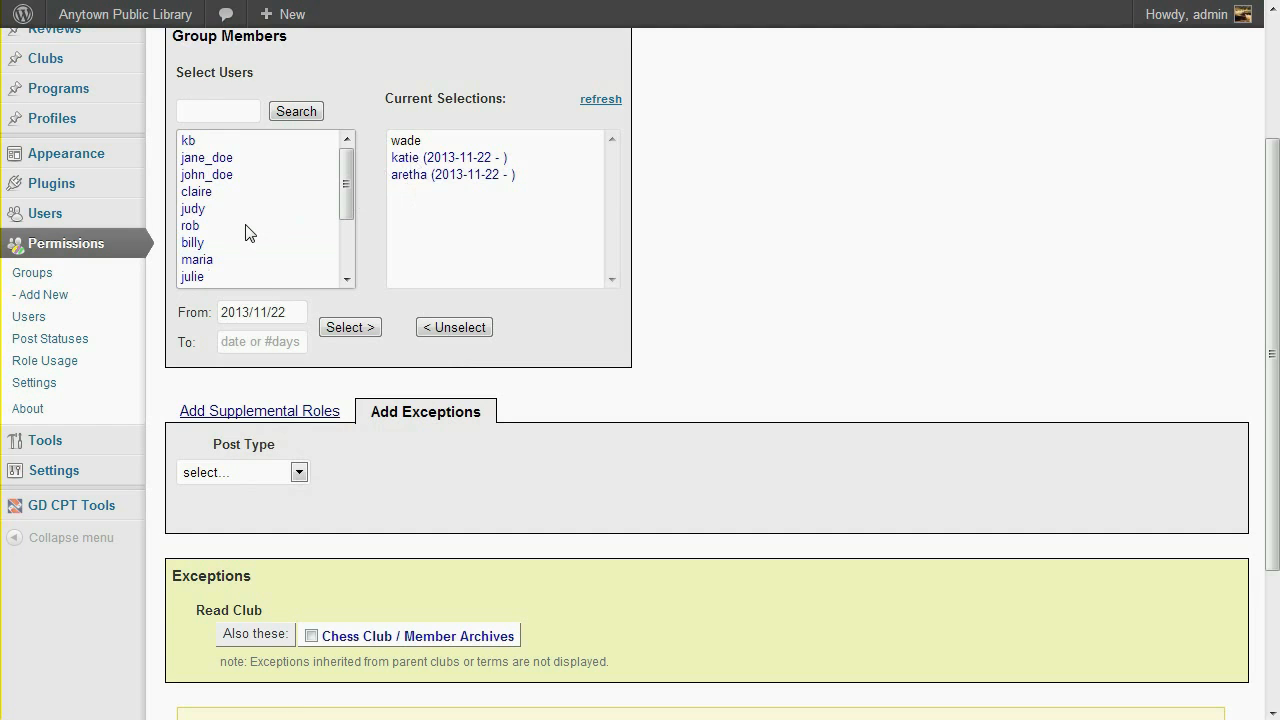
Add the eighth and seventh listed users to the group selections with no start date and membership ending 2014/03/21.
{"action": "double_click", "coordinate": [231, 339]}
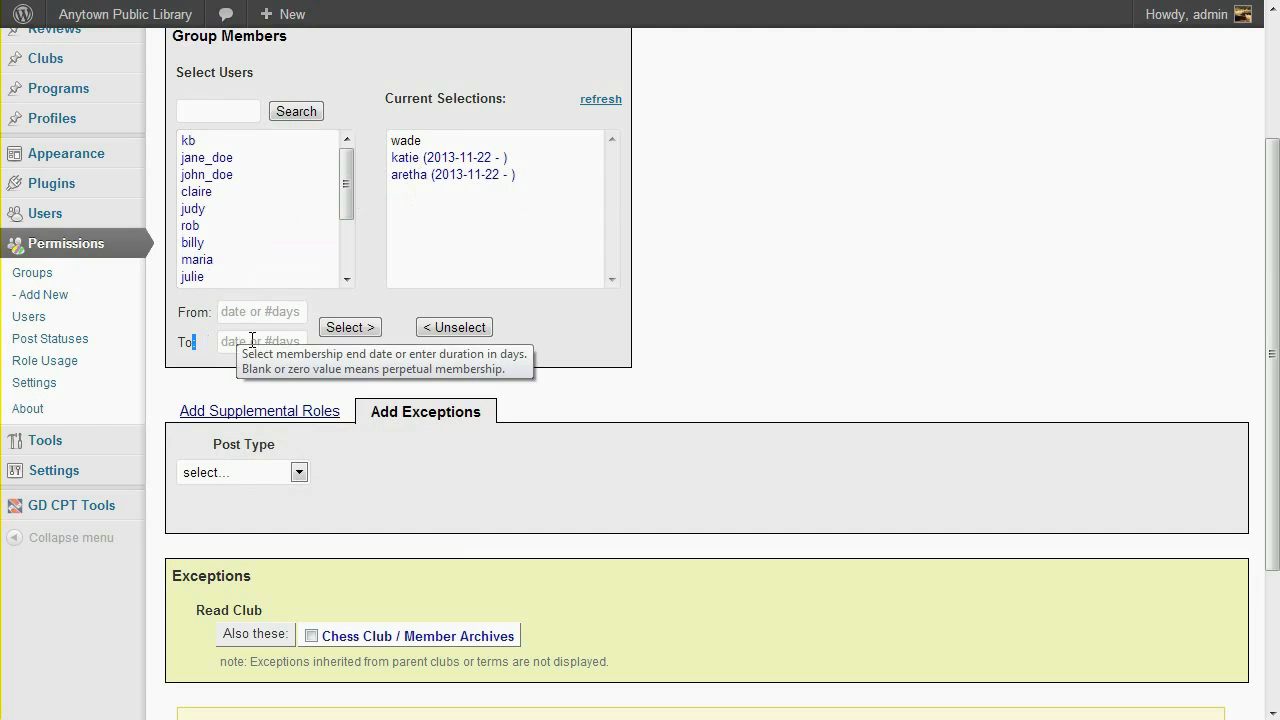
{"action": "left_click", "coordinate": [252, 341]}
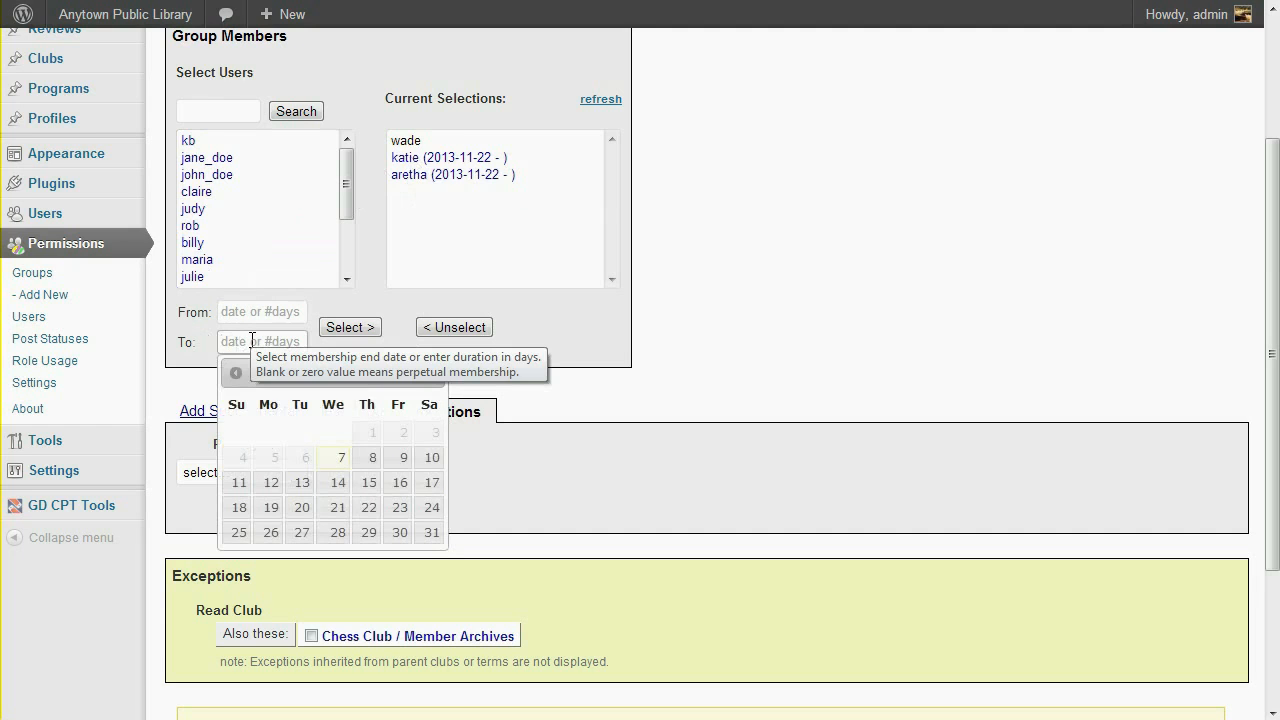
{"action": "left_click", "coordinate": [430, 372]}
{"action": "left_click", "coordinate": [430, 372]}
{"action": "left_click", "coordinate": [430, 372]}
{"action": "left_click", "coordinate": [430, 372]}
{"action": "left_click", "coordinate": [430, 372]}
{"action": "left_click", "coordinate": [430, 372]}
{"action": "left_click", "coordinate": [430, 372]}
{"action": "left_click", "coordinate": [399, 509]}
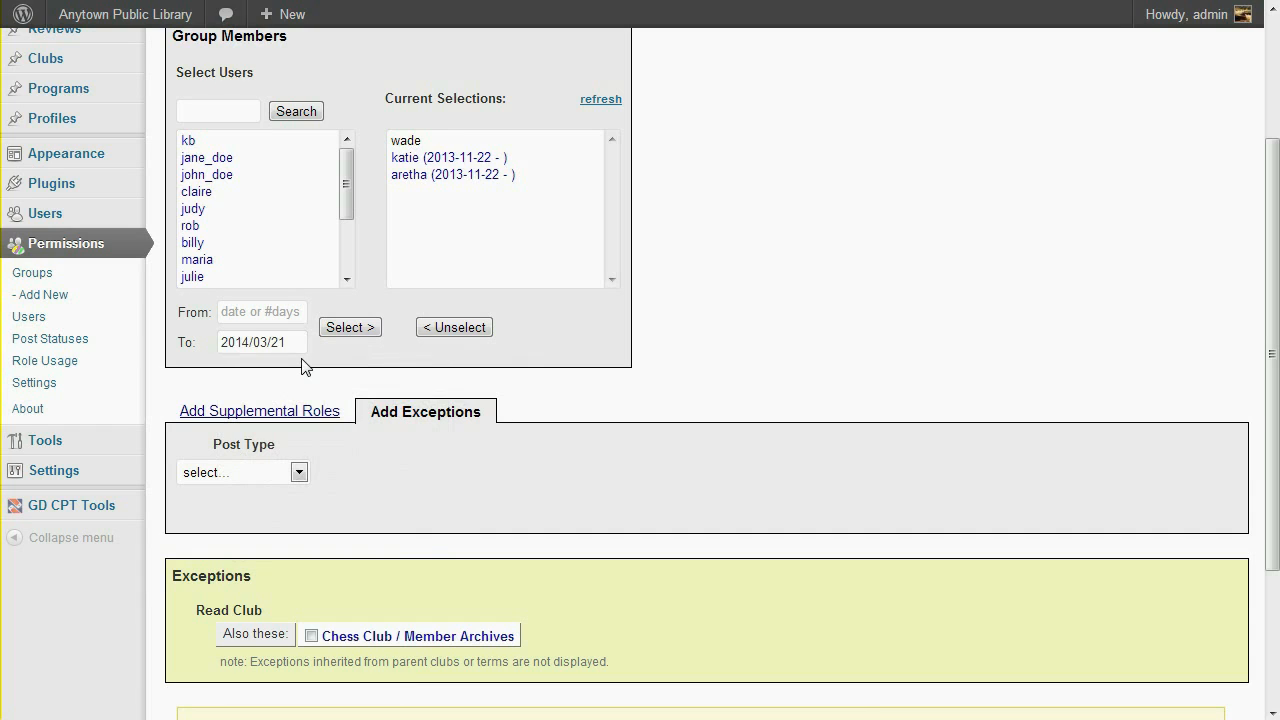
{"action": "left_click", "coordinate": [205, 258]}
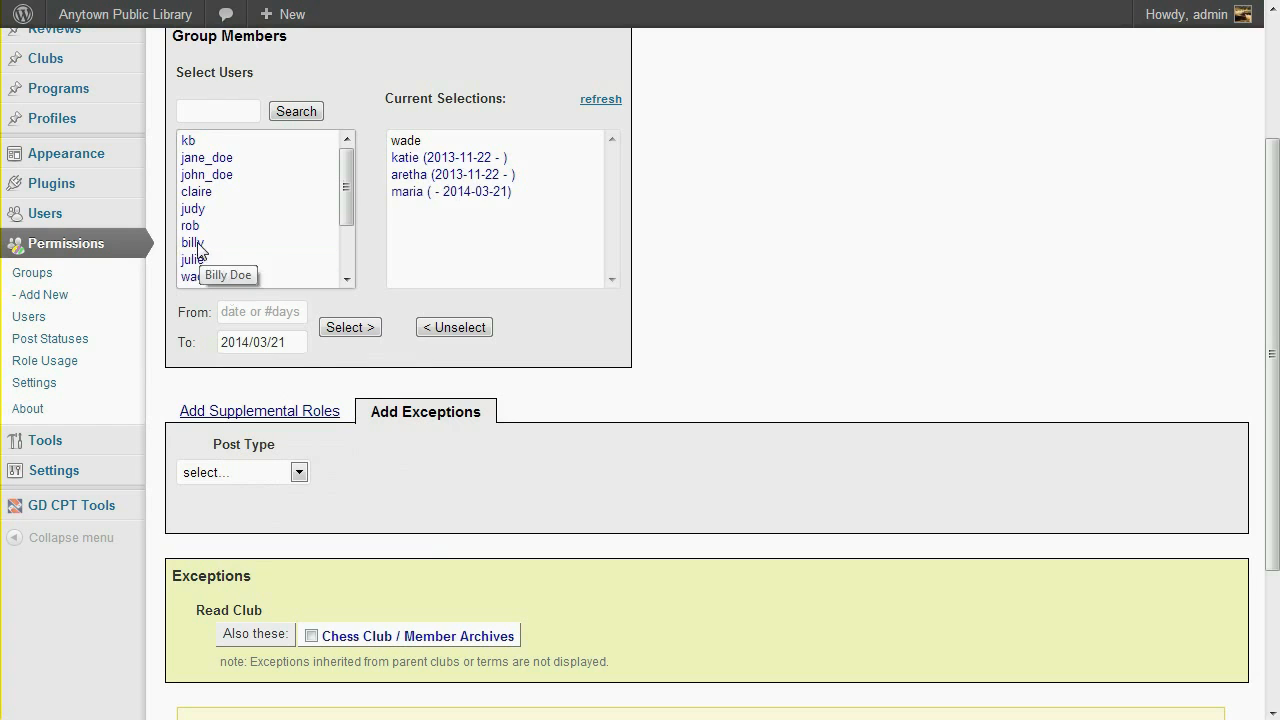
{"action": "left_click", "coordinate": [199, 246]}
{"action": "left_click", "coordinate": [205, 246]}
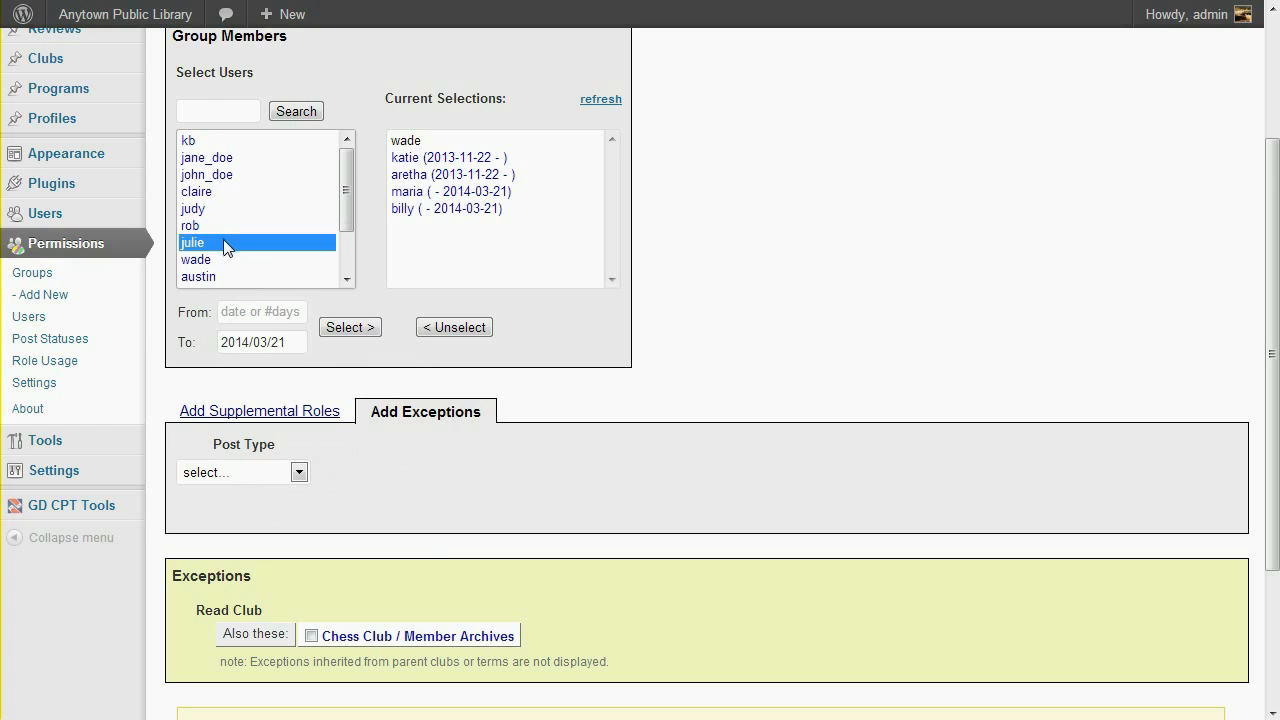
Add the fifth and ninth listed users to the group selections with membership from 2013/09/20 to 2014/03/21.
{"action": "left_click", "coordinate": [250, 312]}
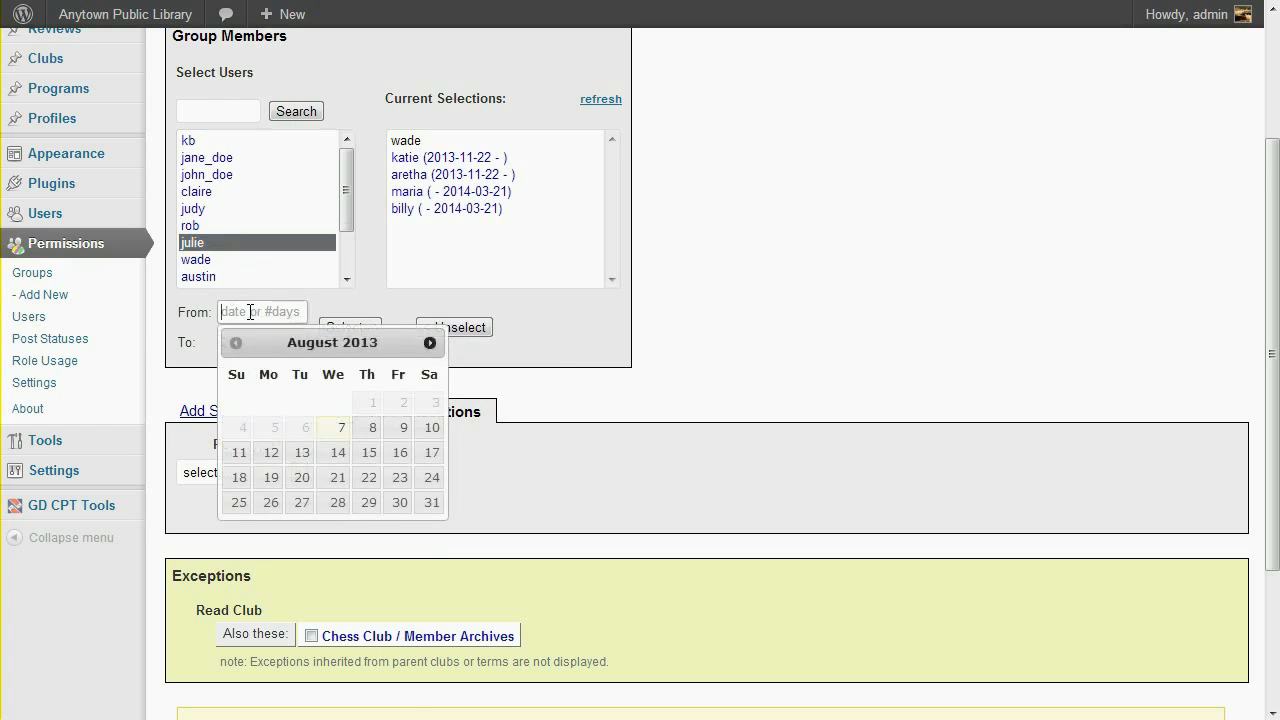
{"action": "left_click", "coordinate": [430, 342]}
{"action": "left_click", "coordinate": [405, 455]}
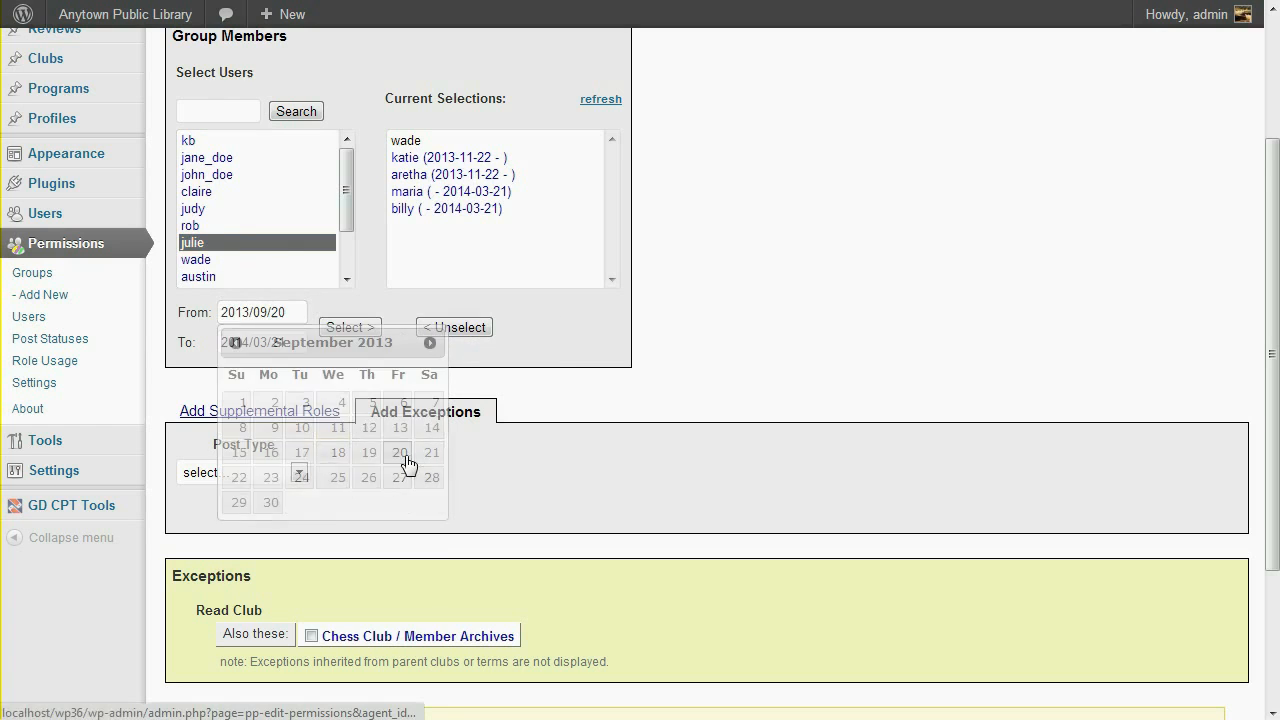
{"action": "double_click", "coordinate": [196, 208]}
{"action": "double_click", "coordinate": [199, 260]}
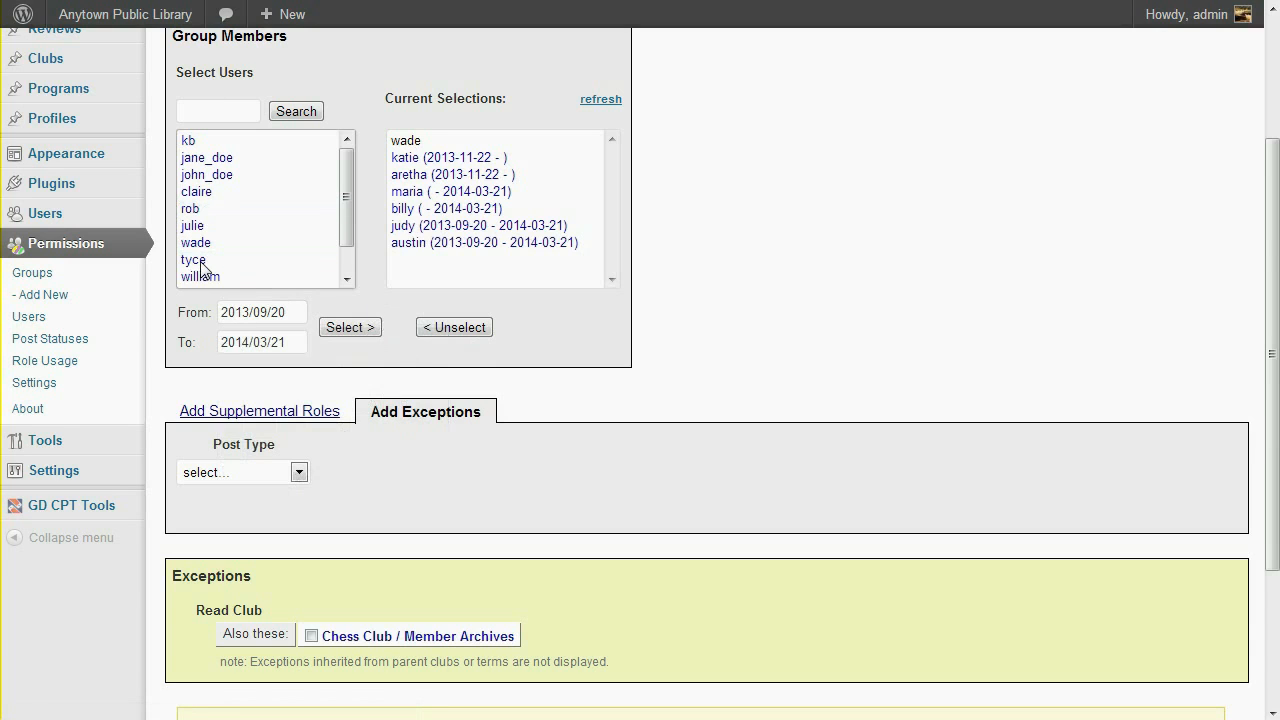
Update the Chess Club Members group to save the newly added date-limited memberships.
{"action": "scroll", "coordinate": [200, 270], "scroll_direction": "up", "scroll_amount": 3}
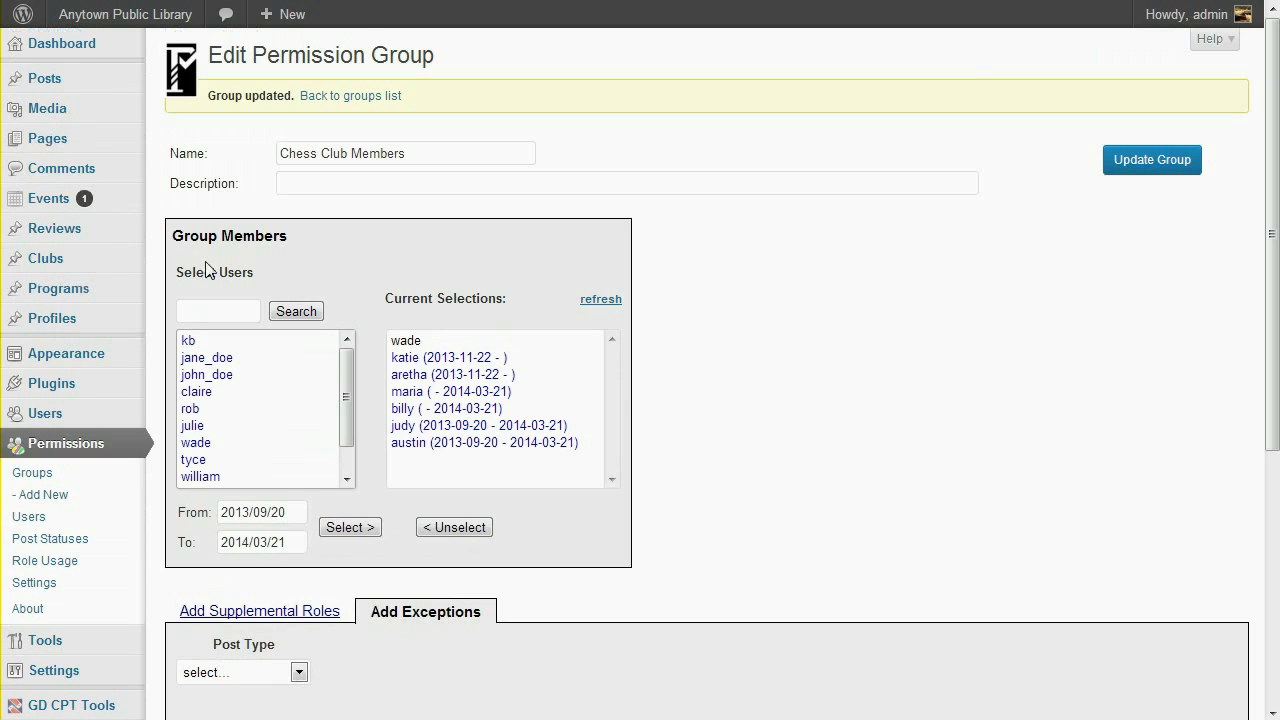
{"action": "left_click", "coordinate": [1150, 168]}
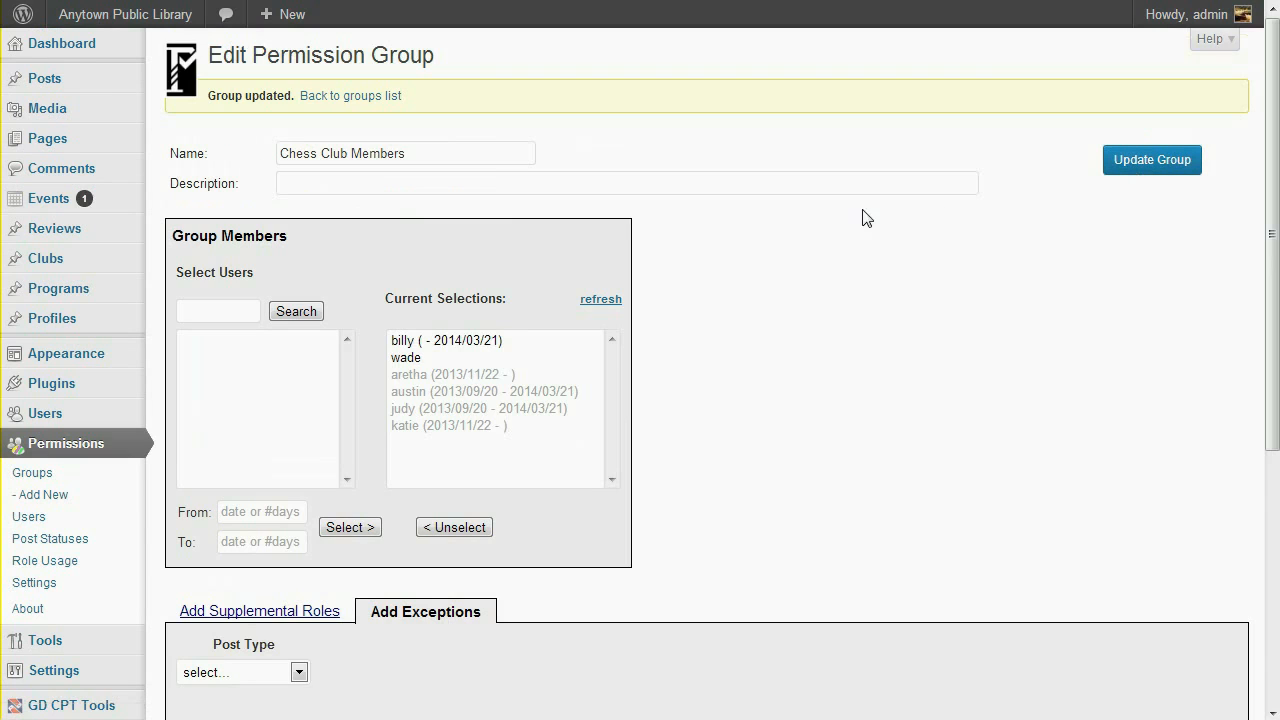
Remove the third, fourth and sixth listed members from the group's current selections and update the group.
{"action": "mouse_move", "coordinate": [441, 345]}
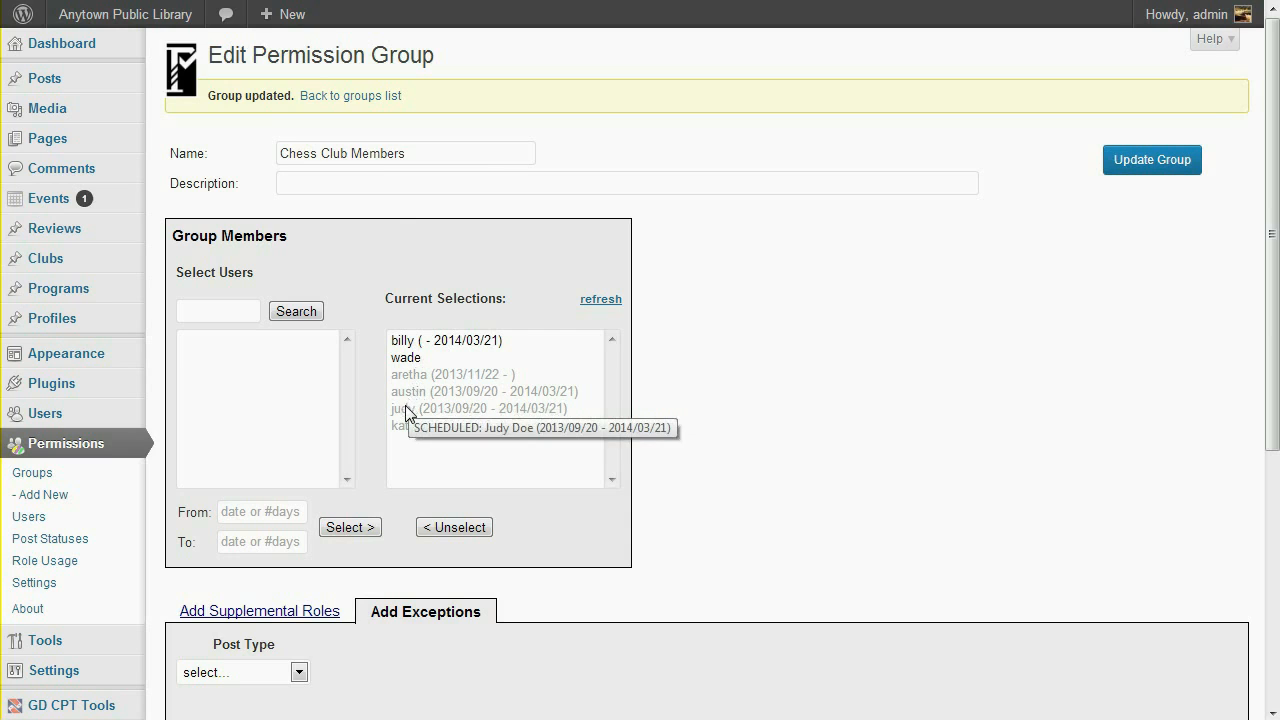
{"action": "double_click", "coordinate": [404, 376]}
{"action": "left_click", "coordinate": [414, 377]}
{"action": "double_click", "coordinate": [414, 378]}
{"action": "double_click", "coordinate": [416, 392]}
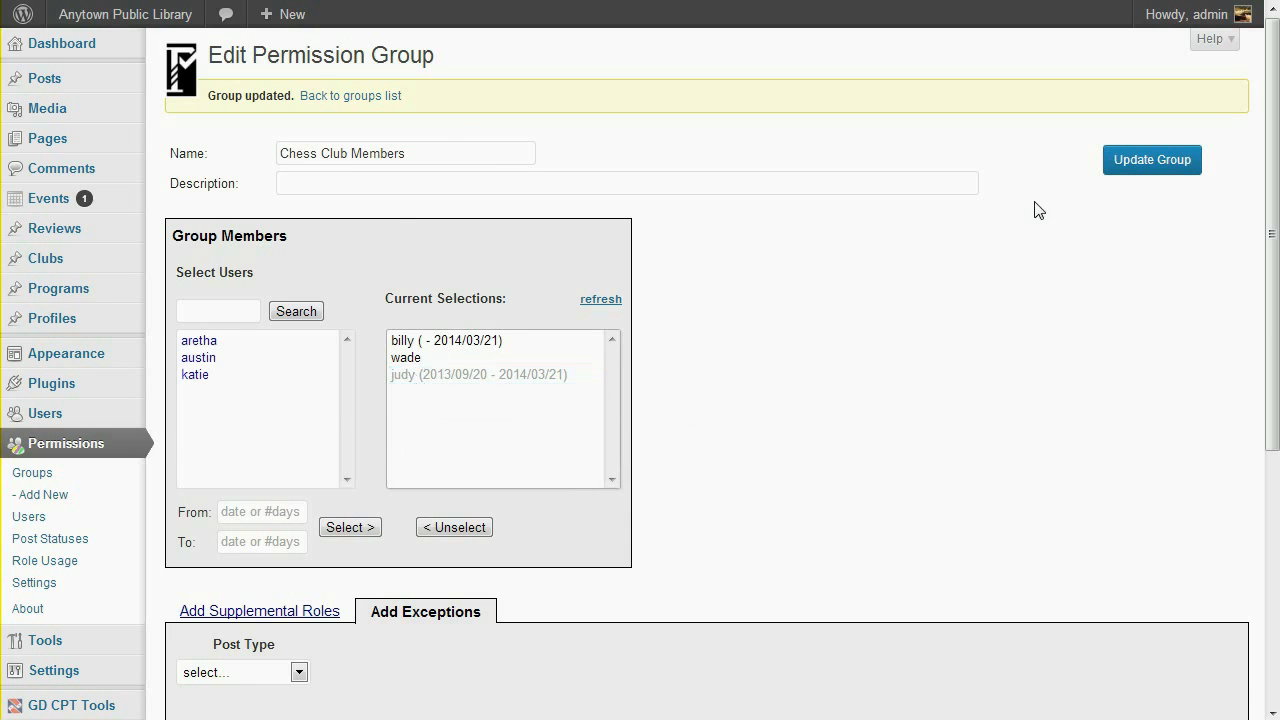
{"action": "left_click", "coordinate": [1123, 164]}
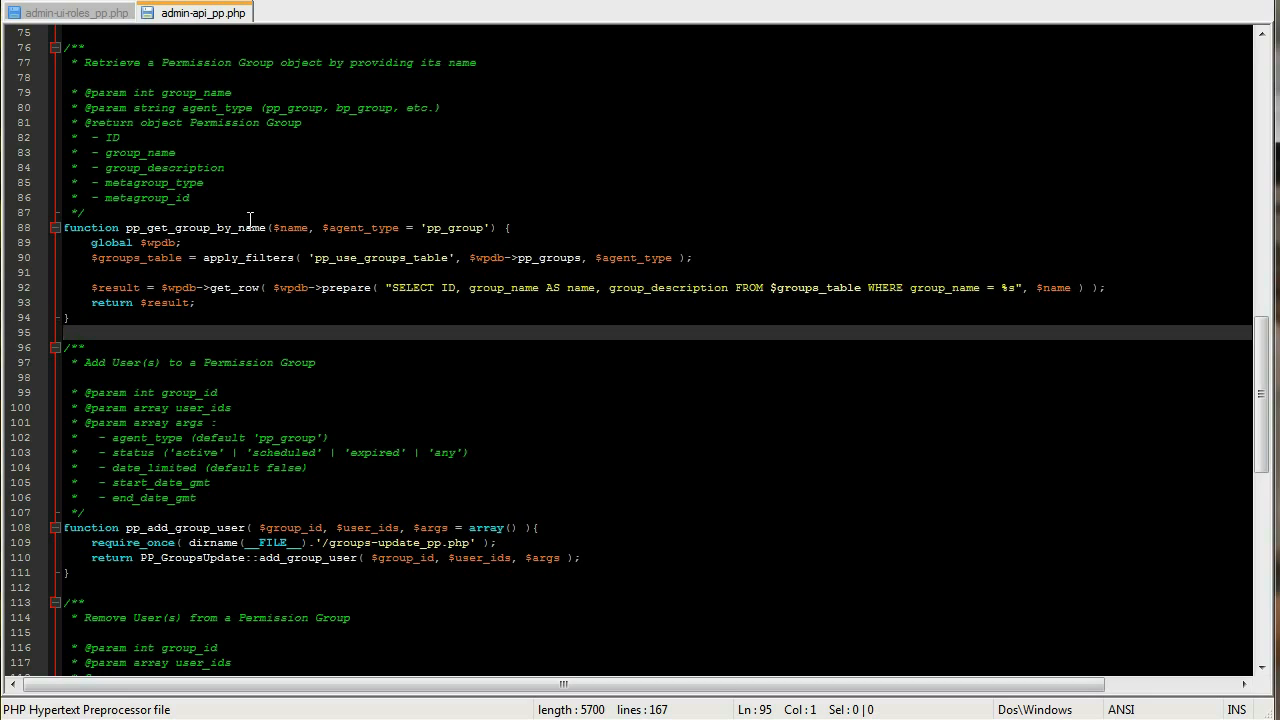
Examine the pp_add_group_user and pp_remove_group_user functions and their documented parameters in admin-api_pp.php.
{"action": "left_click", "coordinate": [695, 513]}
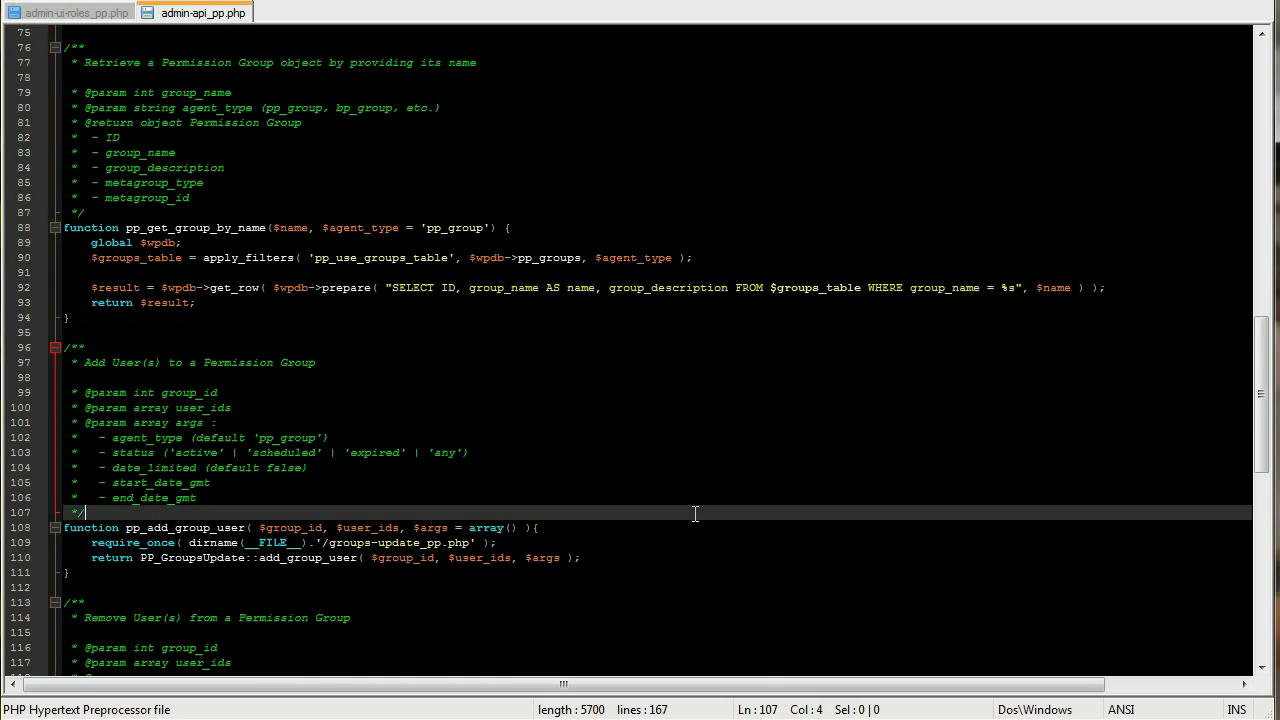
{"action": "scroll", "coordinate": [695, 513], "scroll_direction": "down", "scroll_amount": 3}
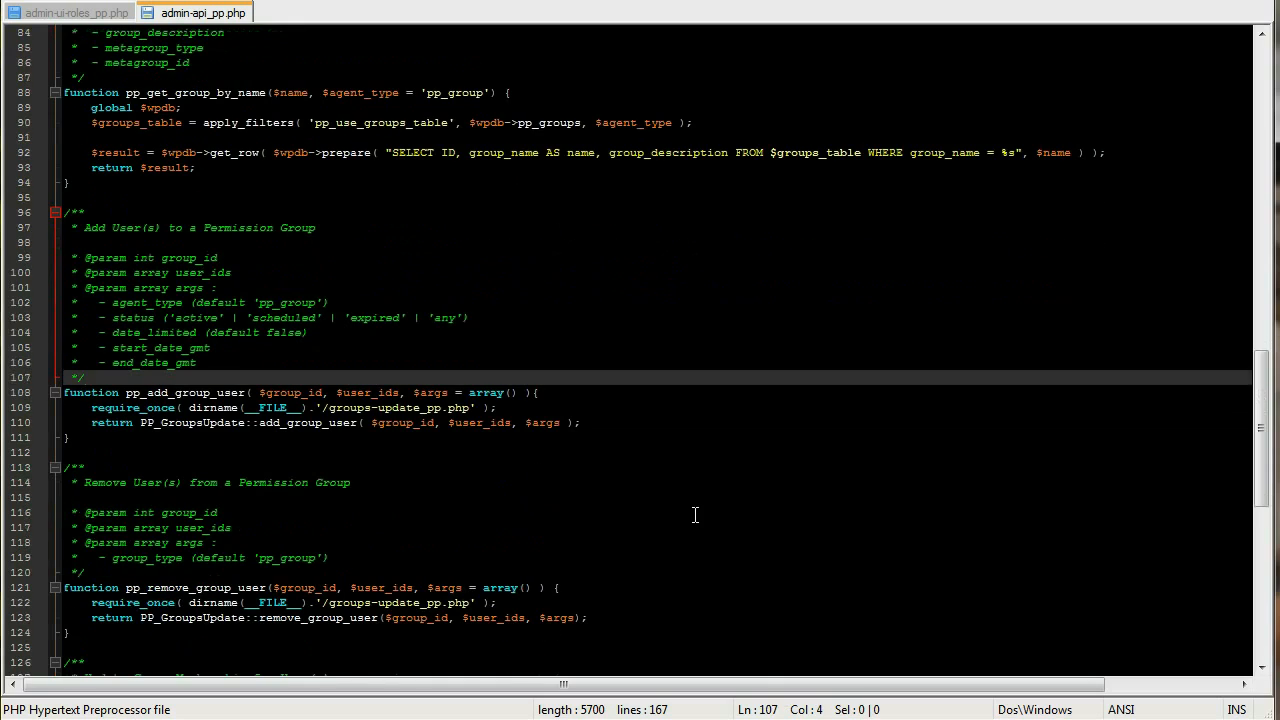
{"action": "left_click", "coordinate": [655, 587]}
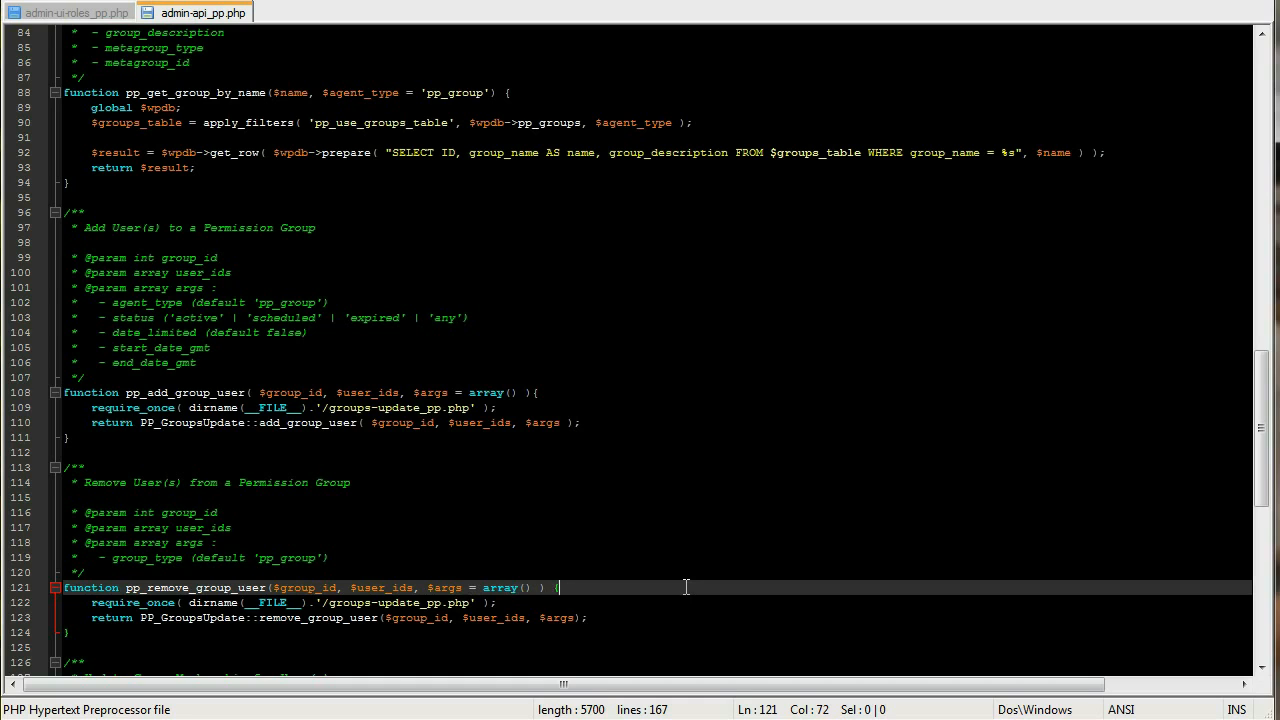
{"action": "left_click", "coordinate": [412, 482]}
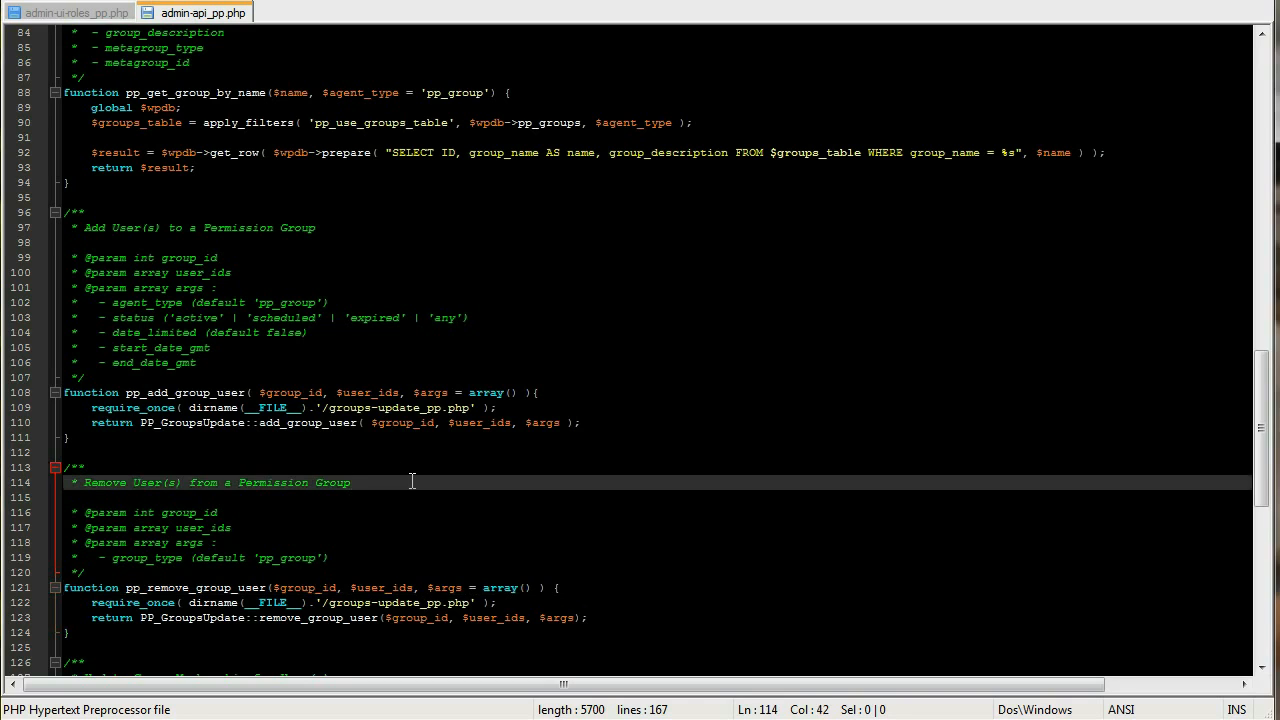